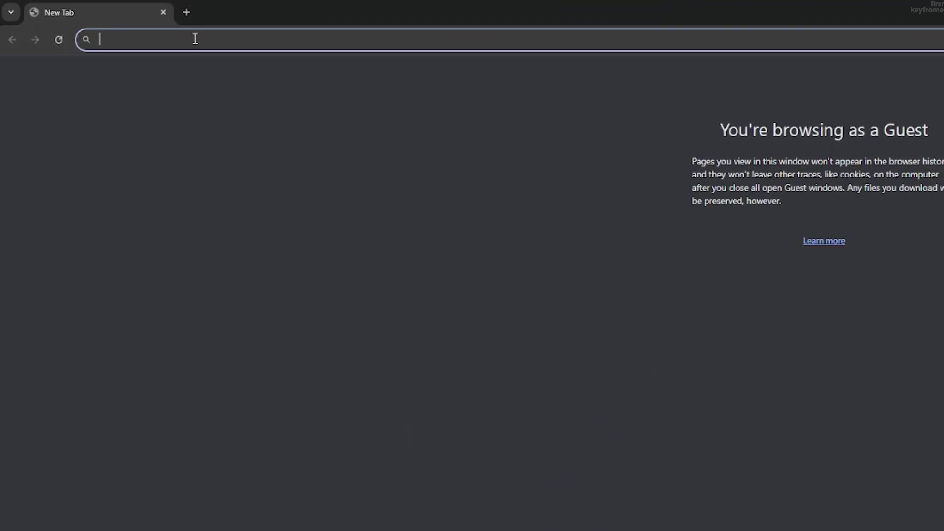
Step: Load the fonts.google.com website in Chrome
text(fon)
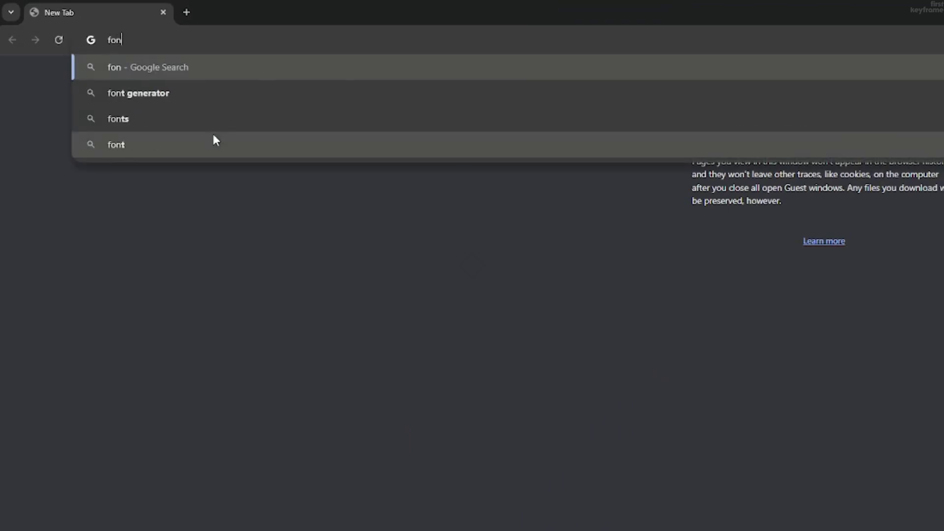
text(ts.go)
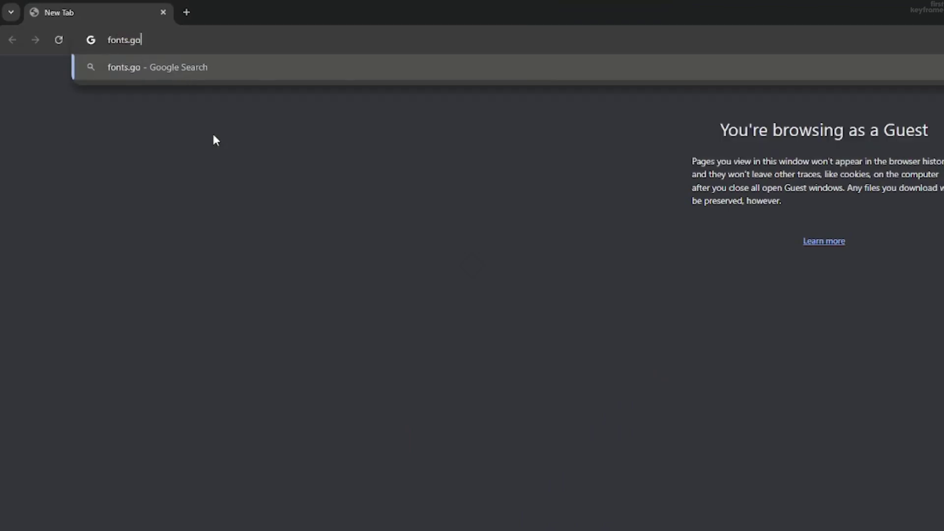
text(ogle.com)
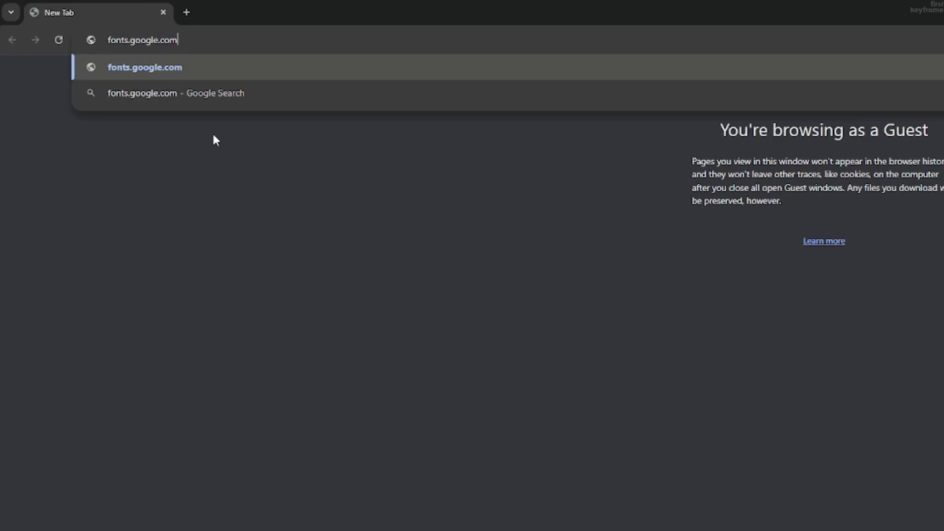
key(Return)
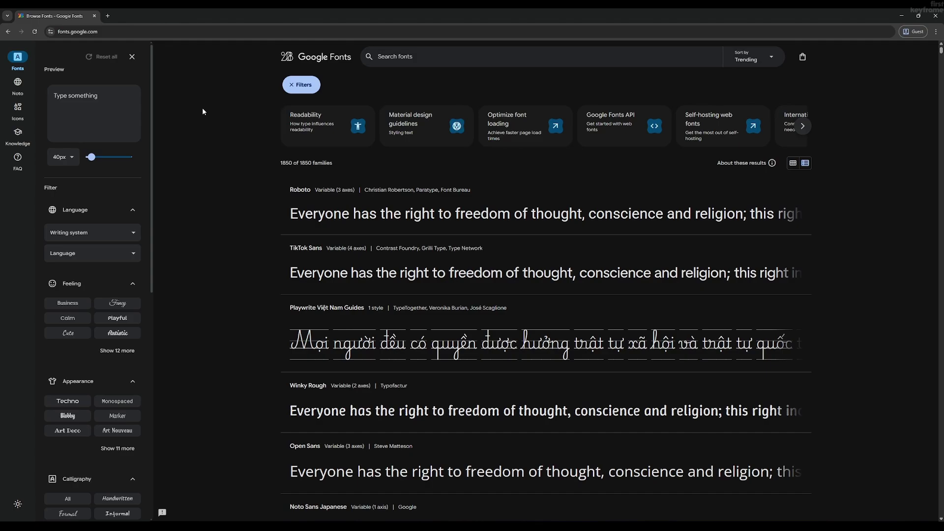
Step: Filter Google Fonts to Variable technology only and scroll the results to Montserrat
scroll(125, 201, down, 3)
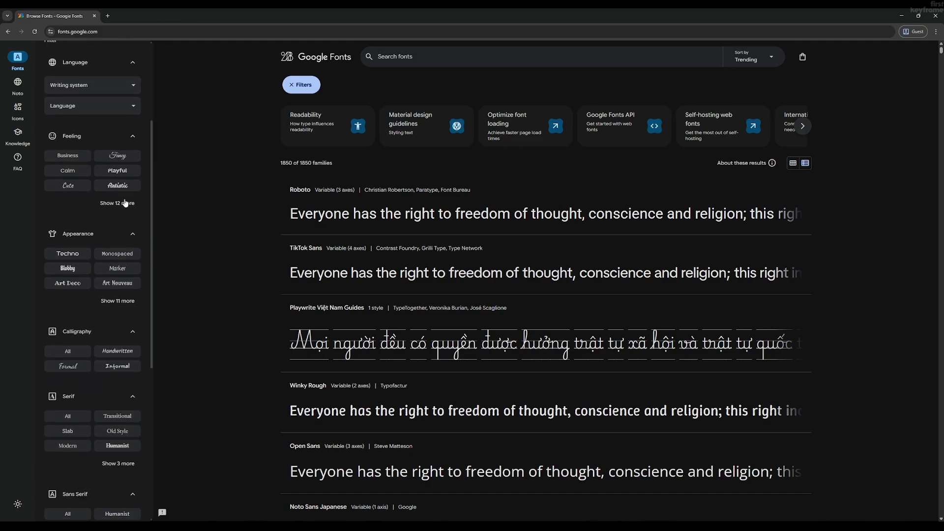
scroll(126, 202, down, 5)
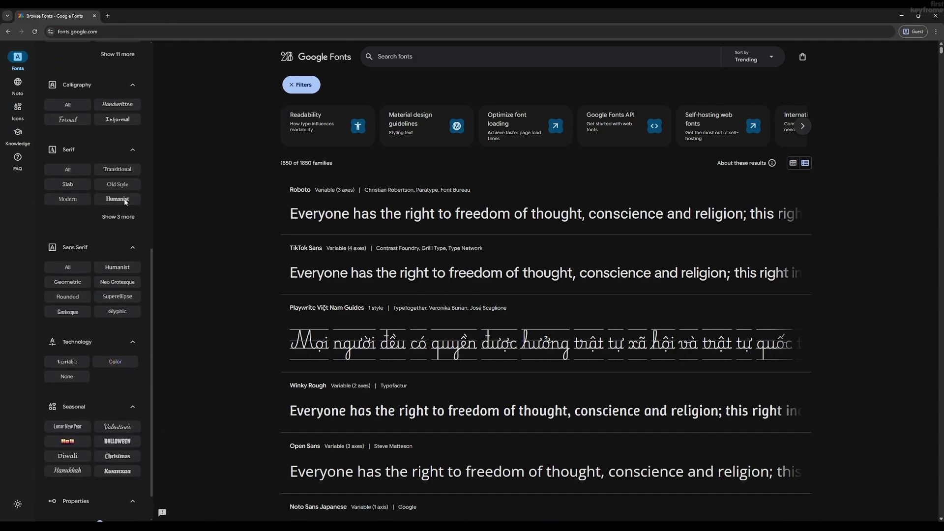
scroll(126, 202, down, 1)
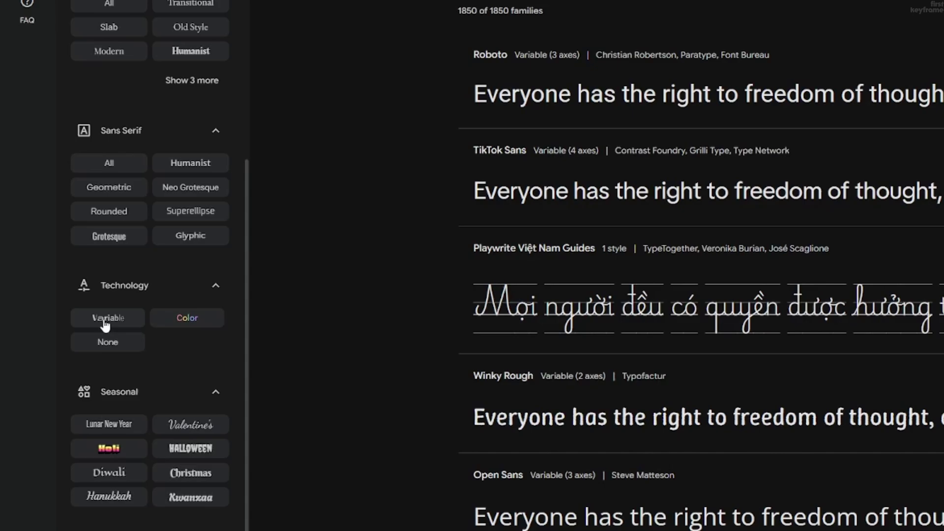
click(104, 322)
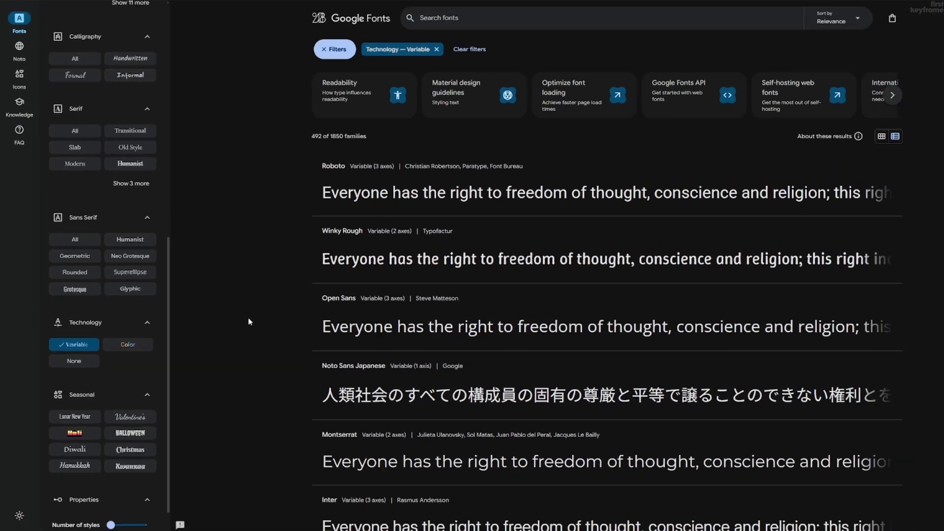
scroll(267, 268, down, 5)
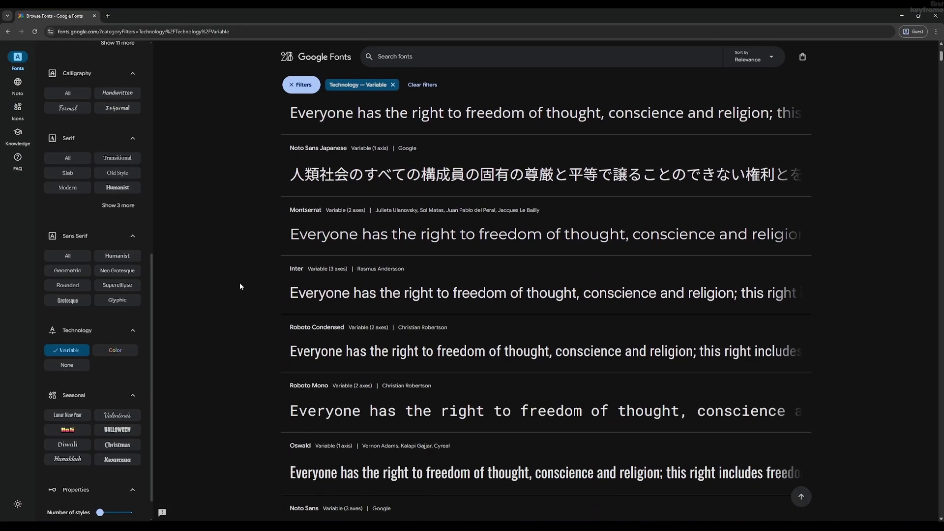
scroll(240, 286, down, 2)
scroll(240, 286, up, 3)
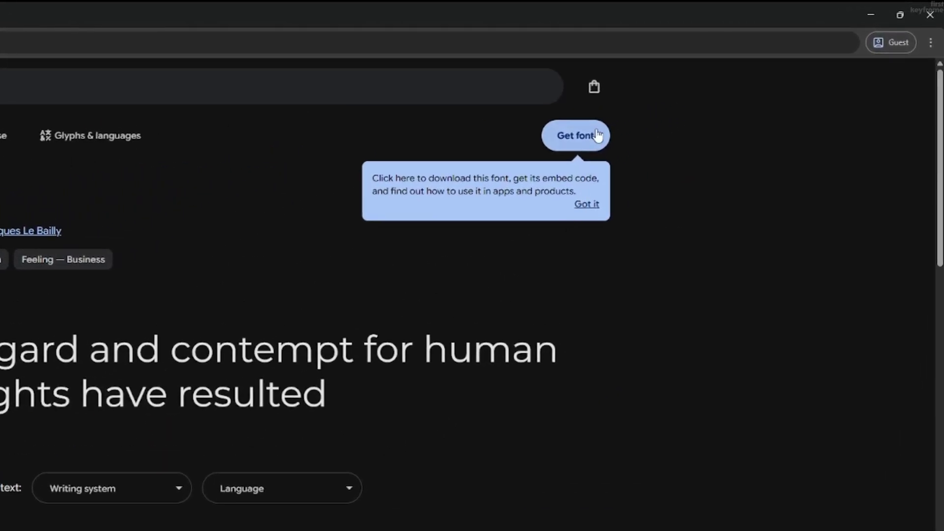
Step: Download the full Montserrat family and show Montserrat.zip in its folder
click(596, 135)
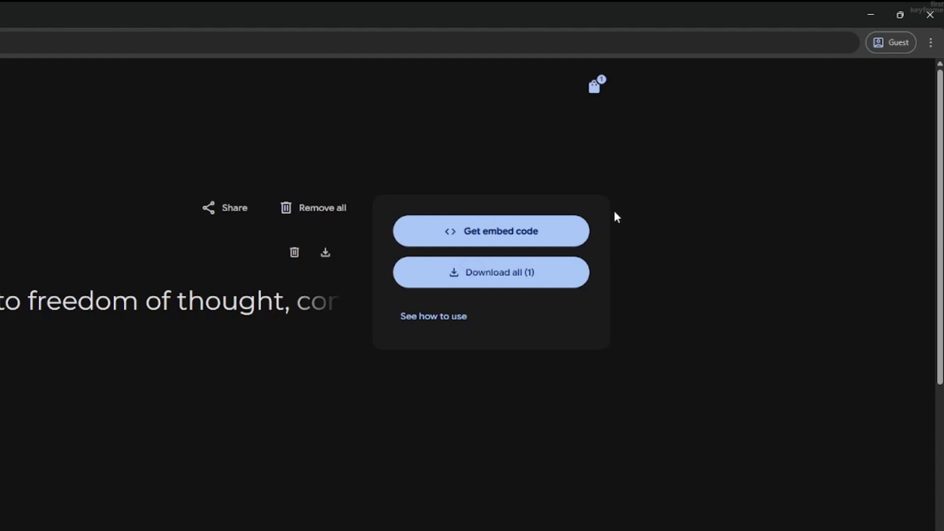
click(516, 275)
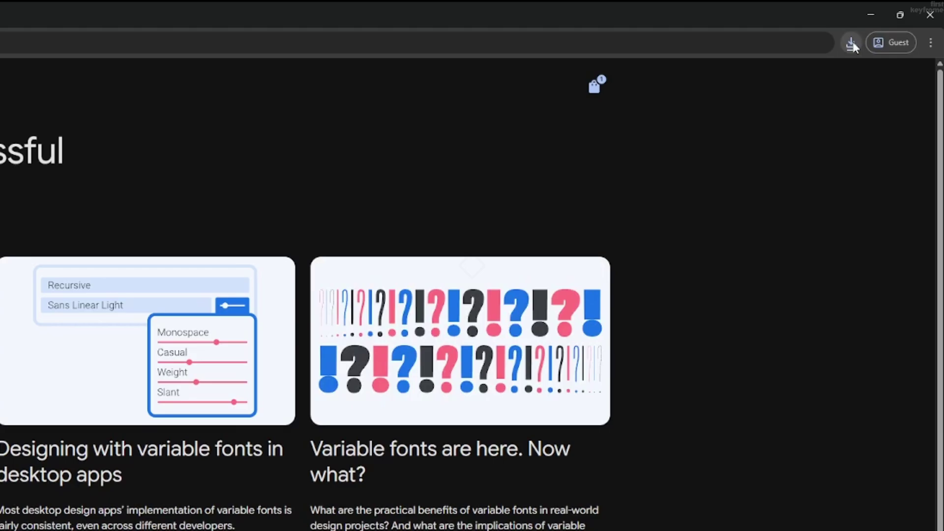
click(878, 36)
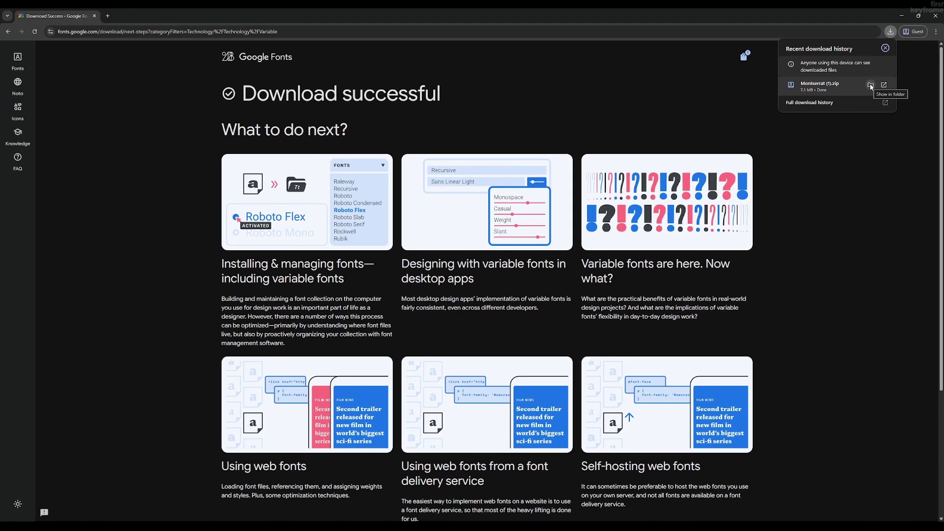
click(818, 131)
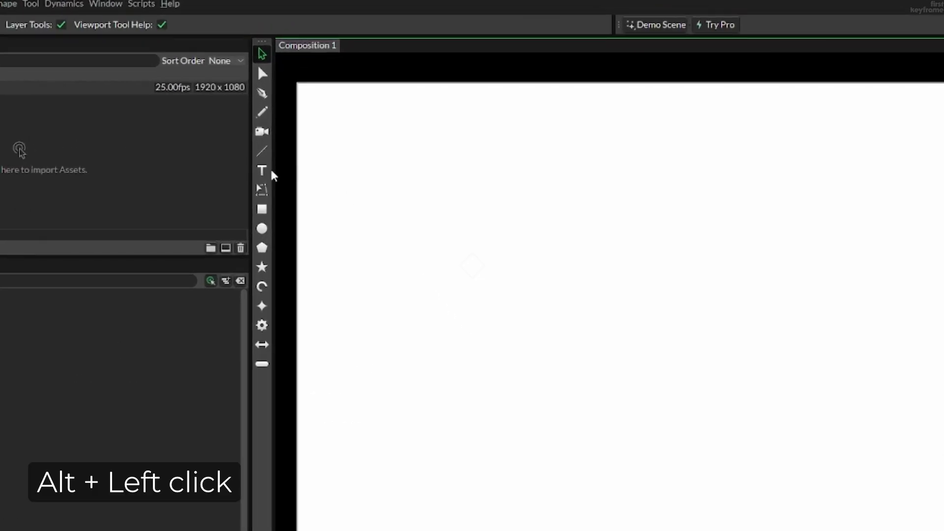
Step: Create a 'Cavalry' text layer, centred horizontally and vertically, at font size 150
alt+click(263, 172)
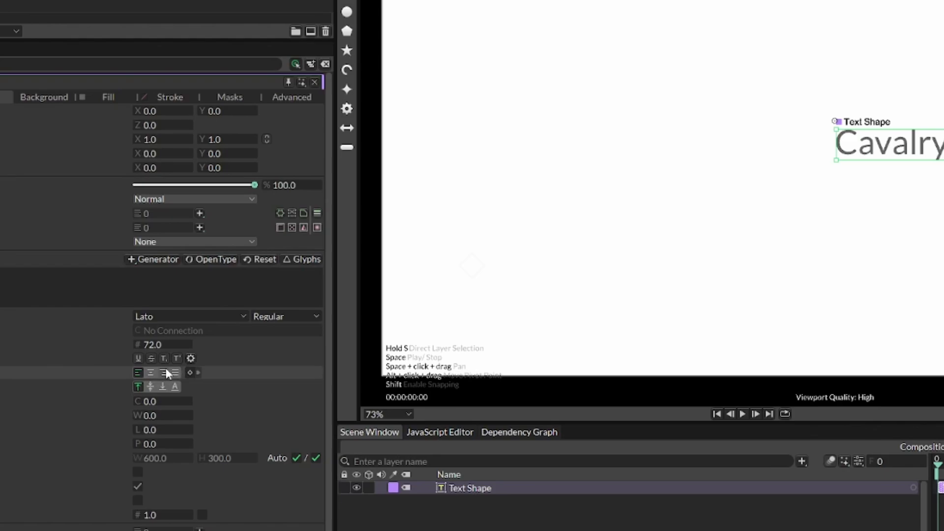
click(150, 372)
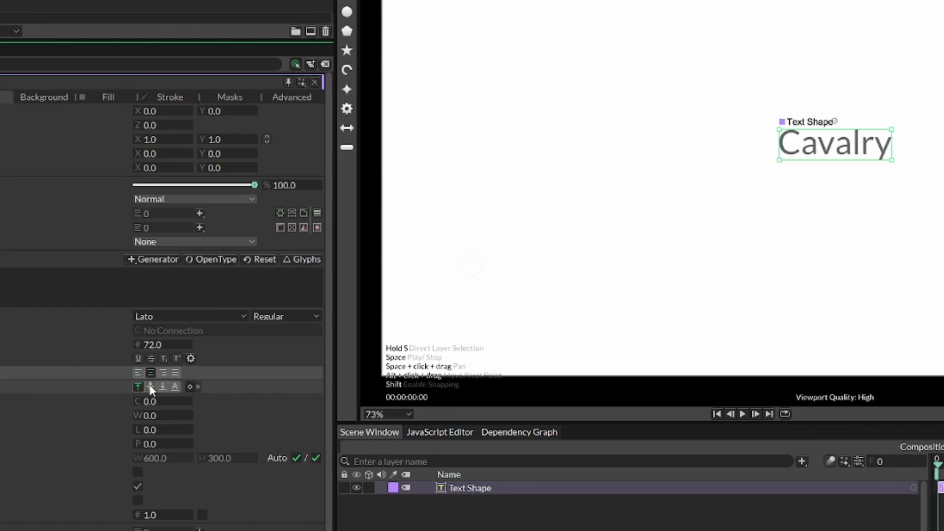
click(151, 387)
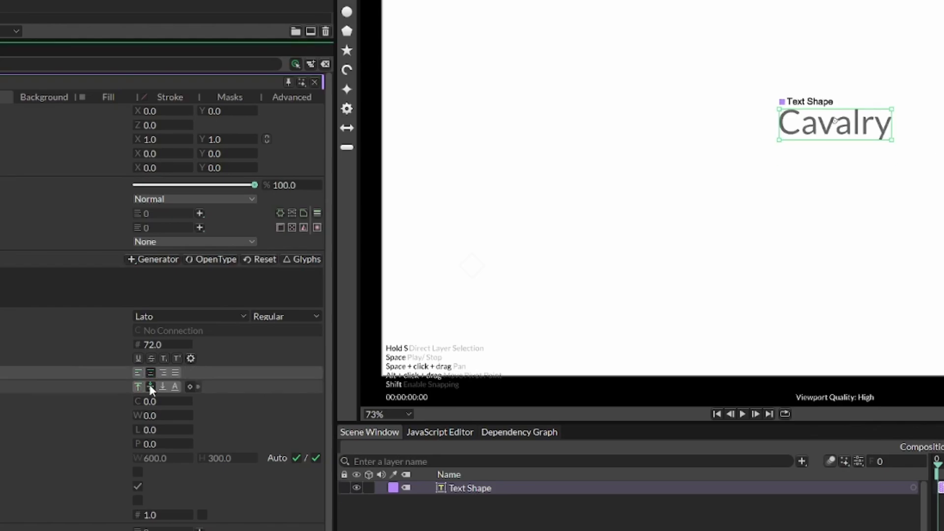
click(157, 345)
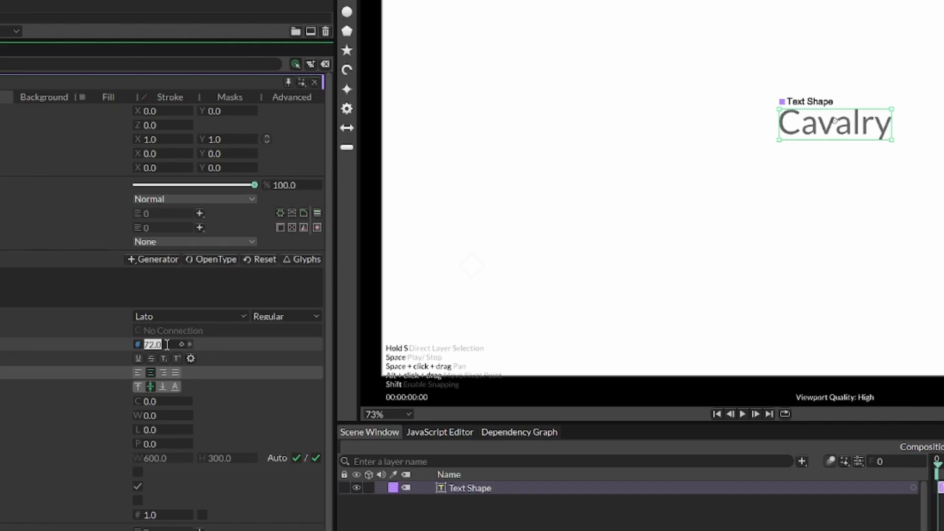
text(150)
key(Return)
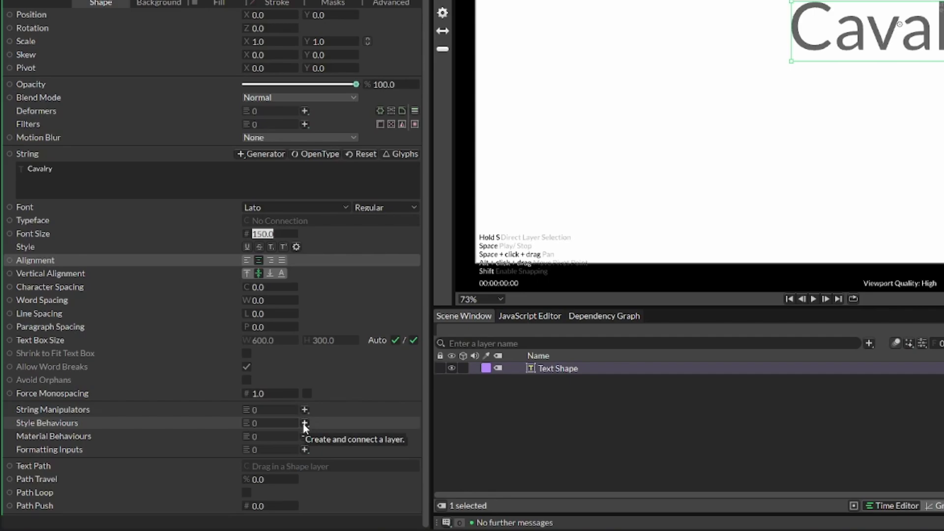
Step: Add an Apply Typeface style behaviour to the text and set its font to Montserrat
click(304, 424)
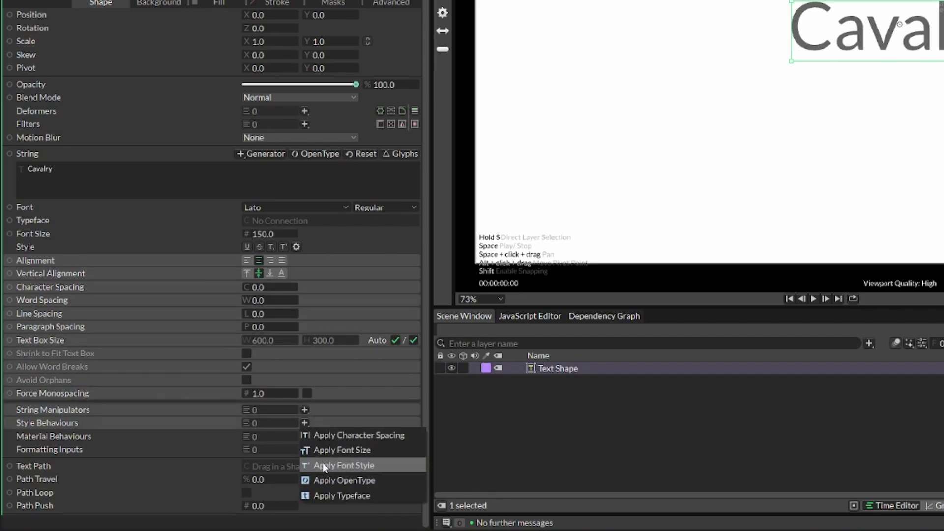
click(326, 495)
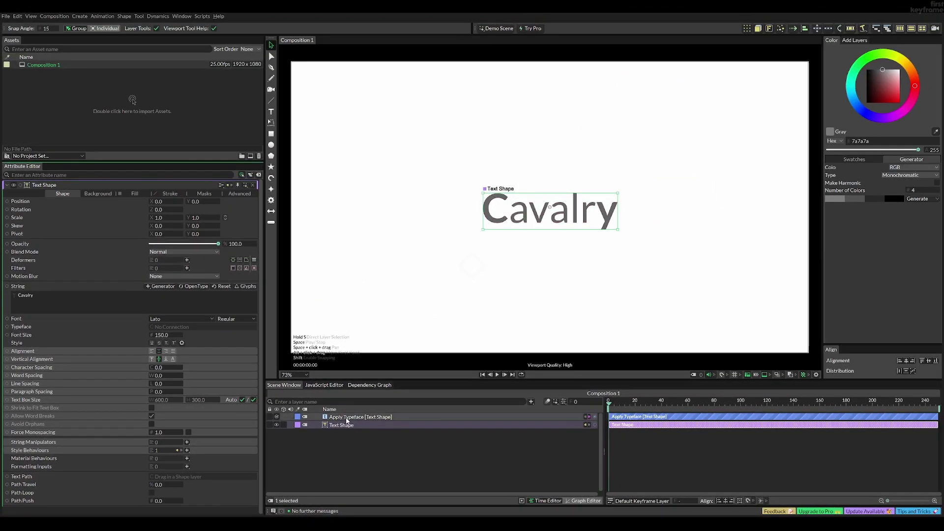
click(347, 417)
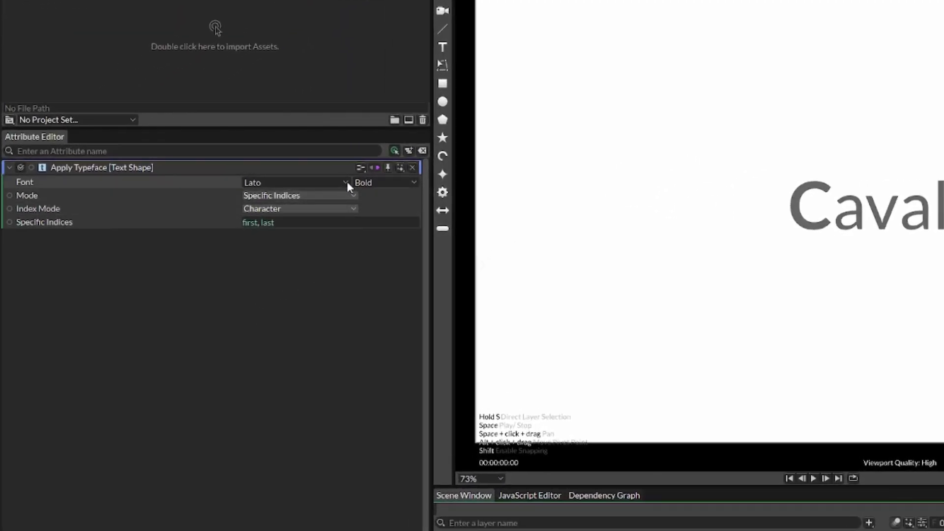
click(242, 182)
text(monts)
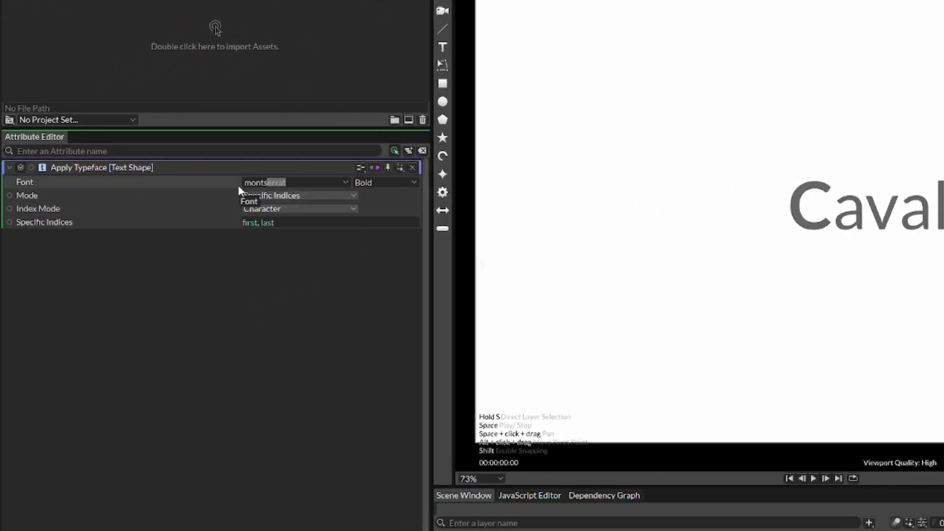
key(Return)
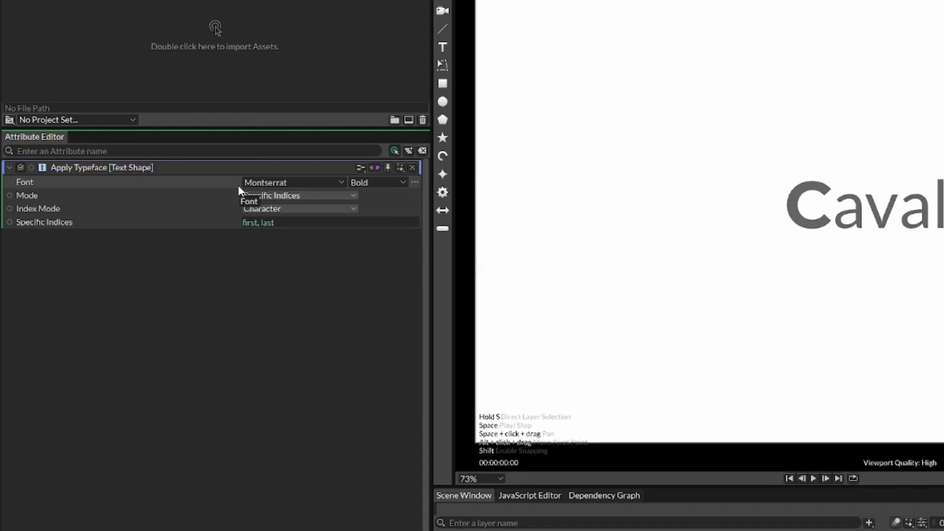
Step: Set Apply Typeface Mode to All, try Black and Black Italic, then settle on Regular
click(296, 196)
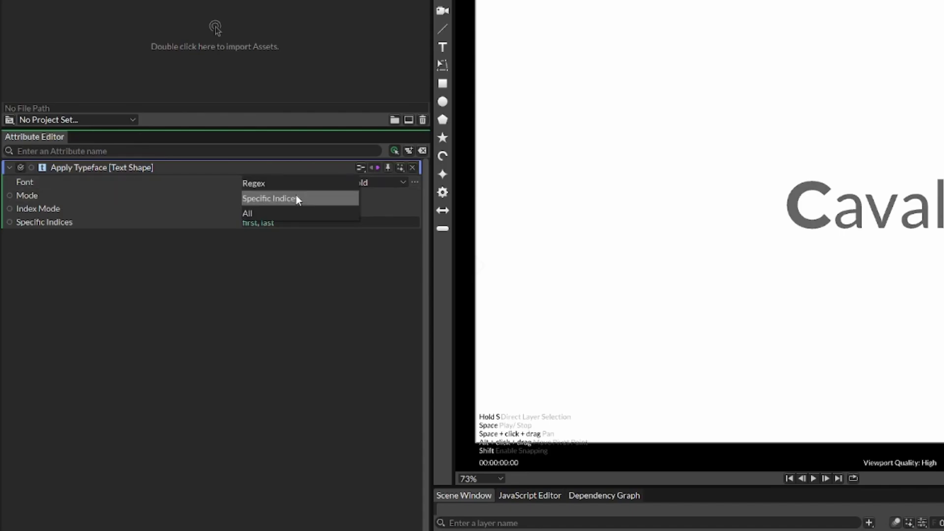
click(288, 213)
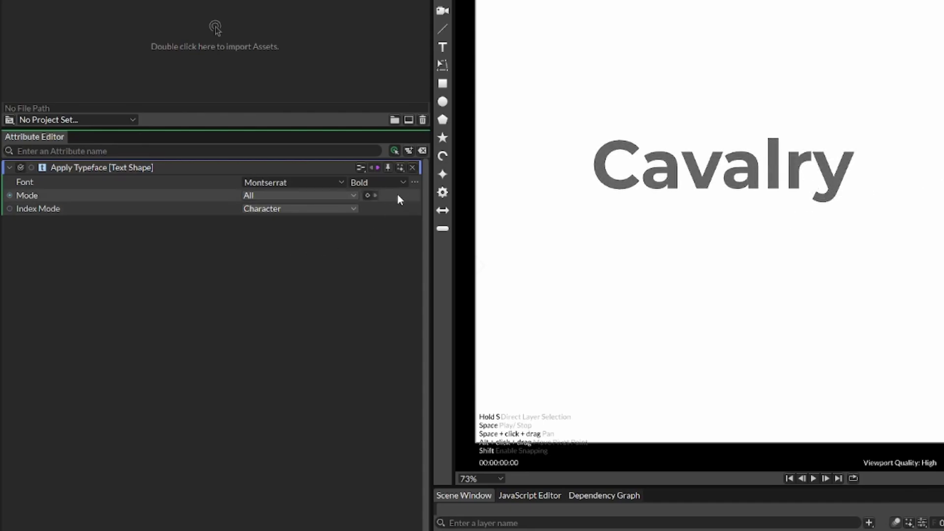
click(402, 182)
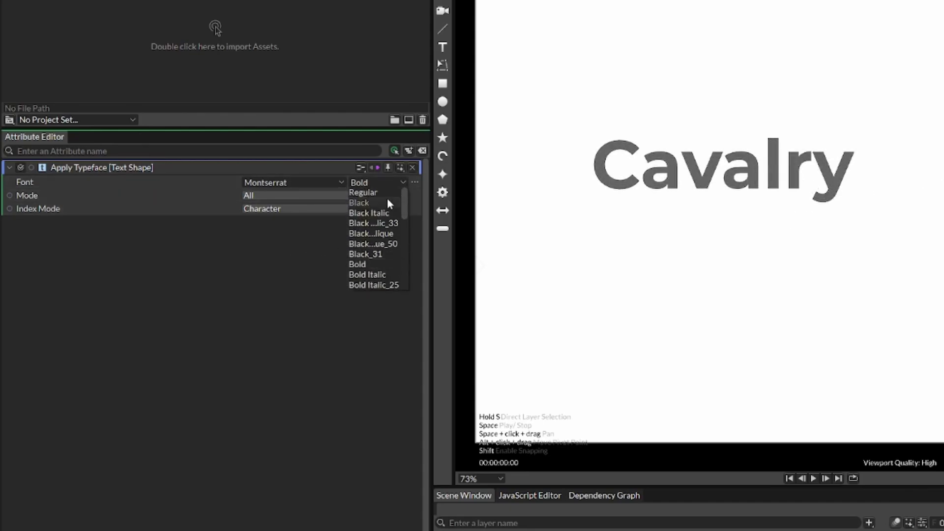
click(387, 202)
click(405, 181)
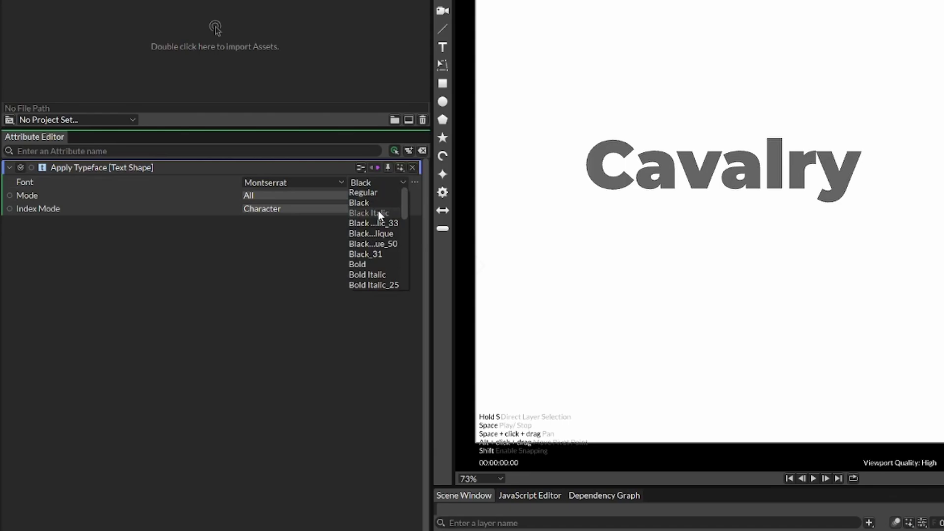
click(379, 210)
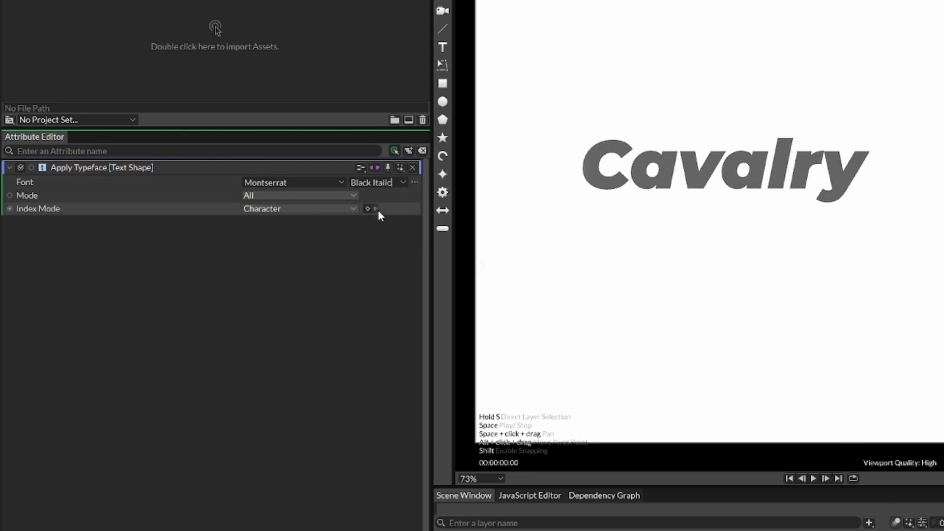
click(402, 182)
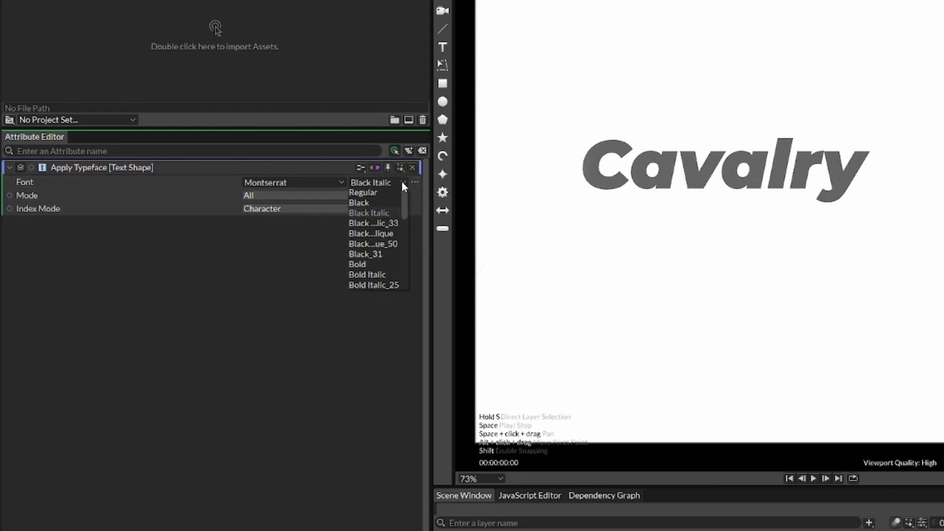
click(390, 193)
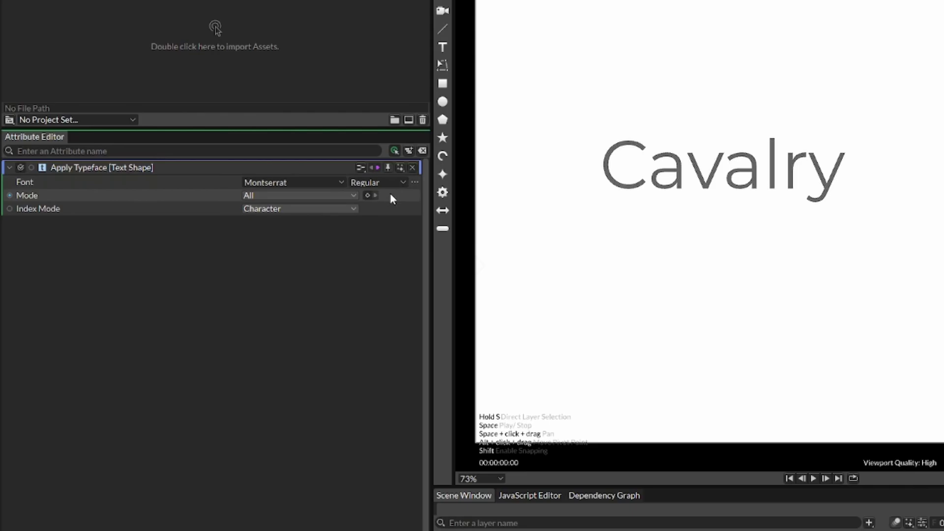
Step: Keyframe the Montserrat Weight axis at 100 on frame 0
click(415, 182)
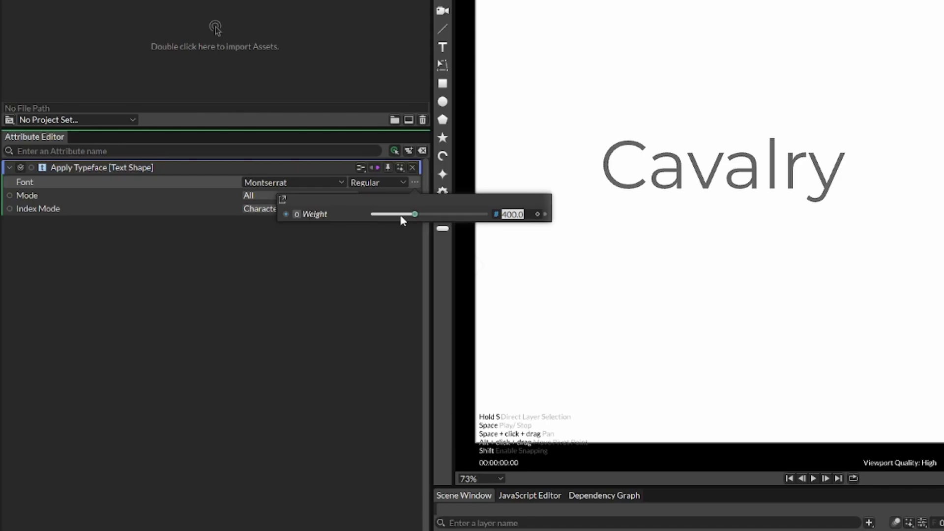
drag(418, 214, 364, 214)
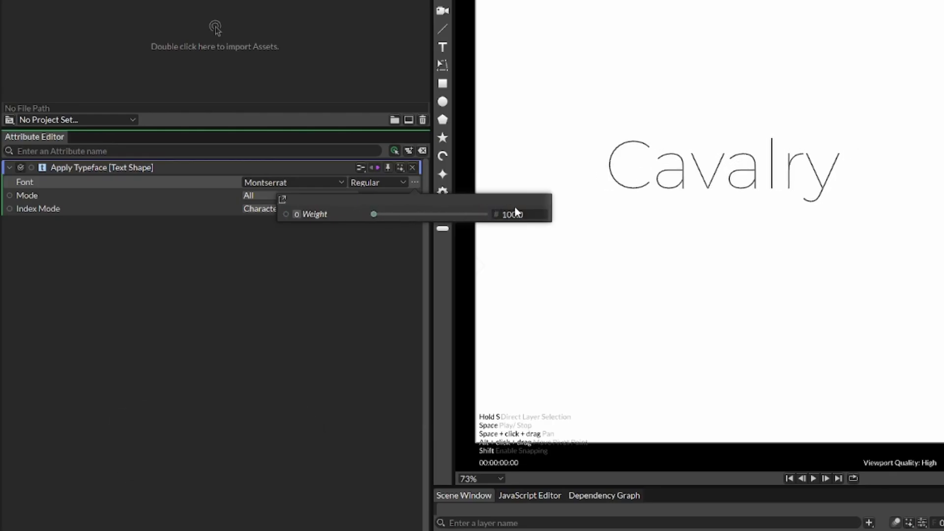
click(537, 214)
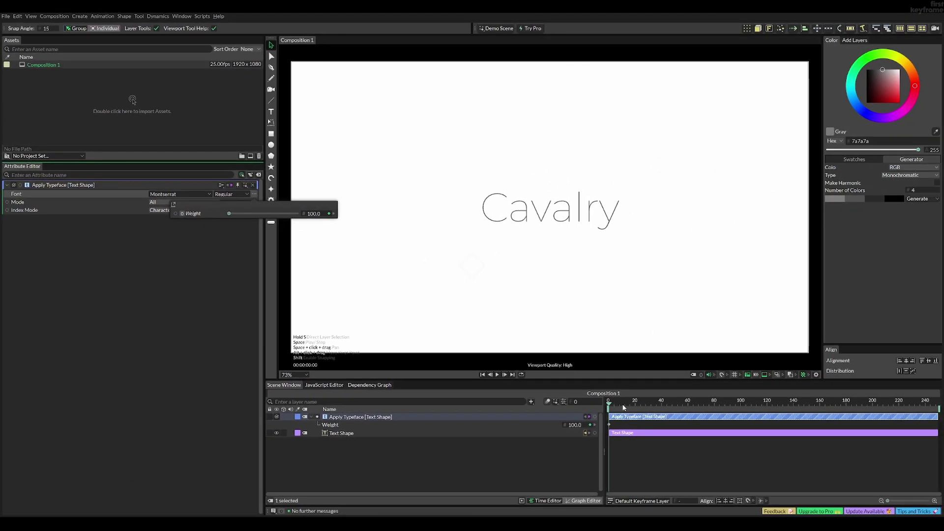
Step: Set Weight to 900 at frame 60 and play back the weight animation
drag(626, 408, 687, 410)
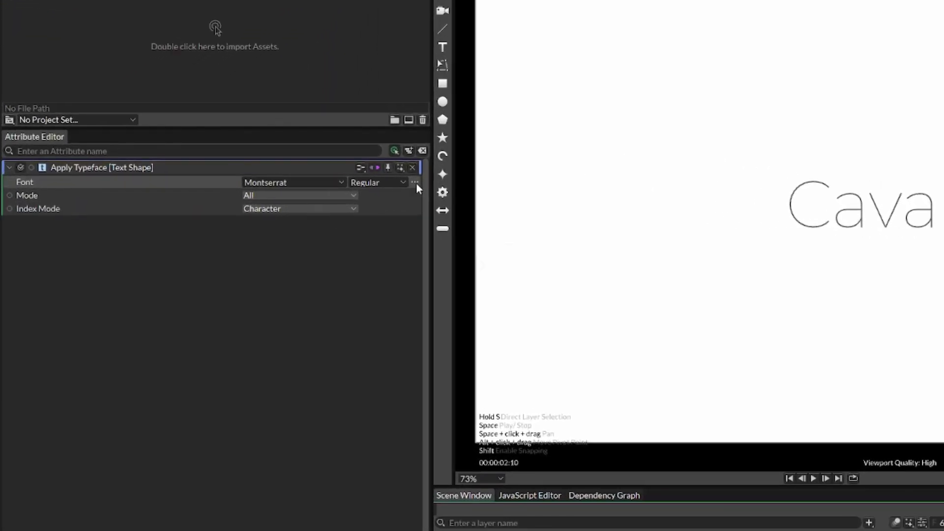
click(415, 182)
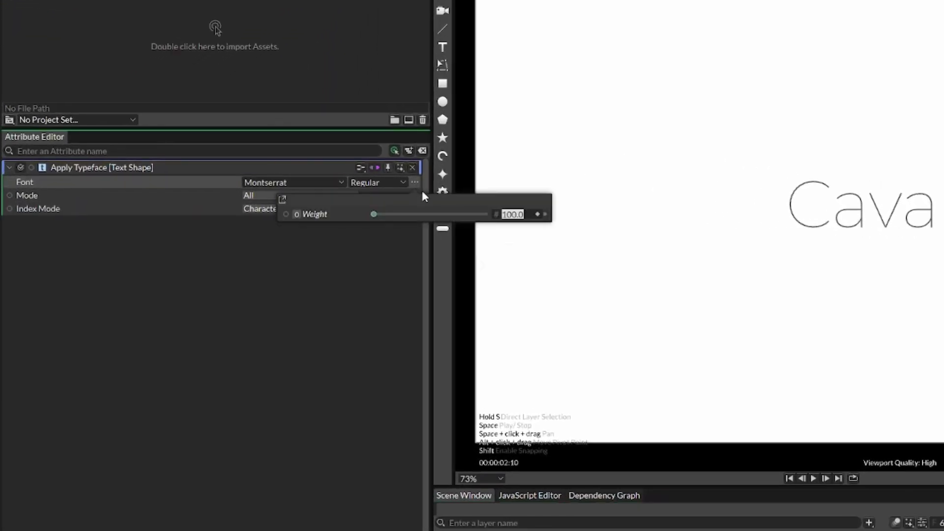
drag(377, 214, 543, 239)
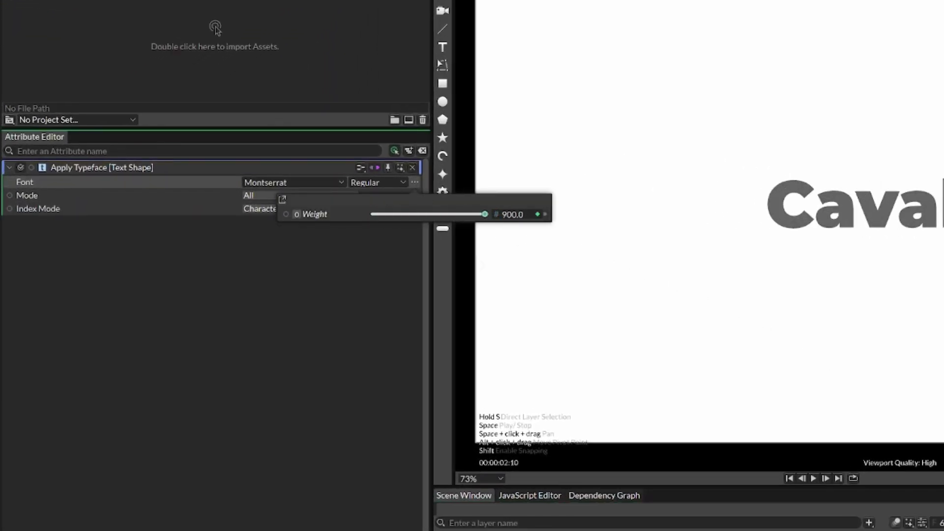
key(space)
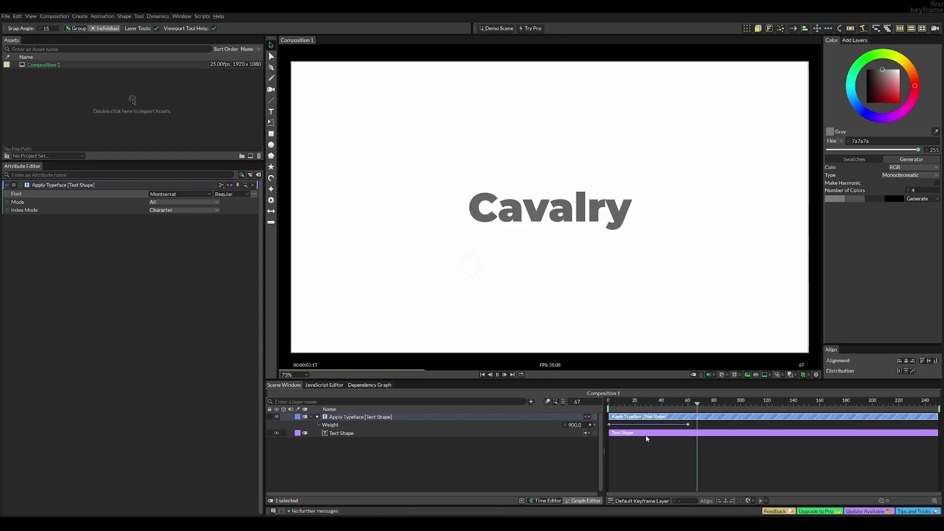
key(space)
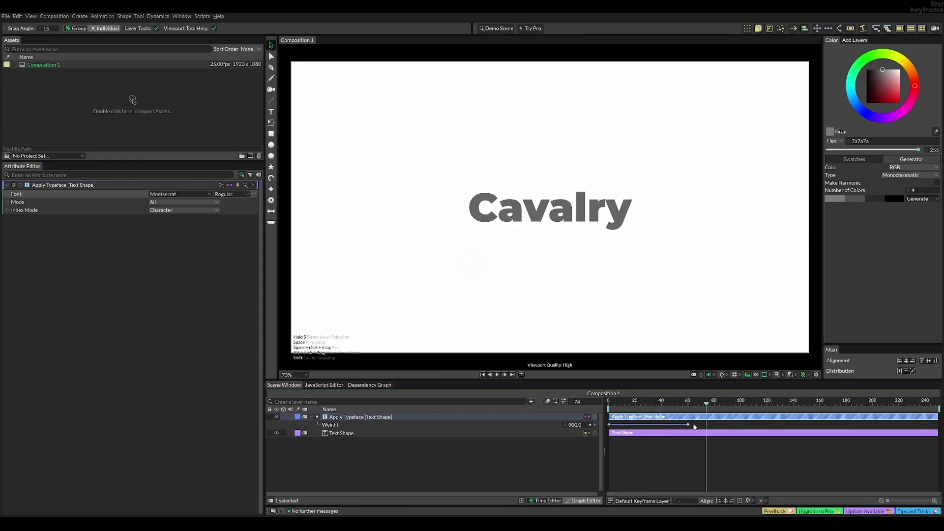
Step: Deselect the text layer and search the Add Layer list for 'osc'
click(608, 431)
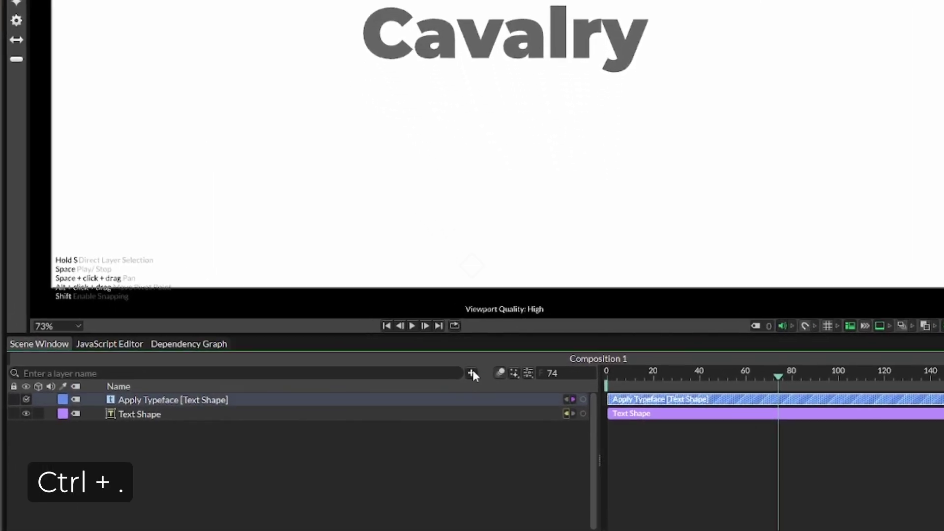
key(ctrl+period)
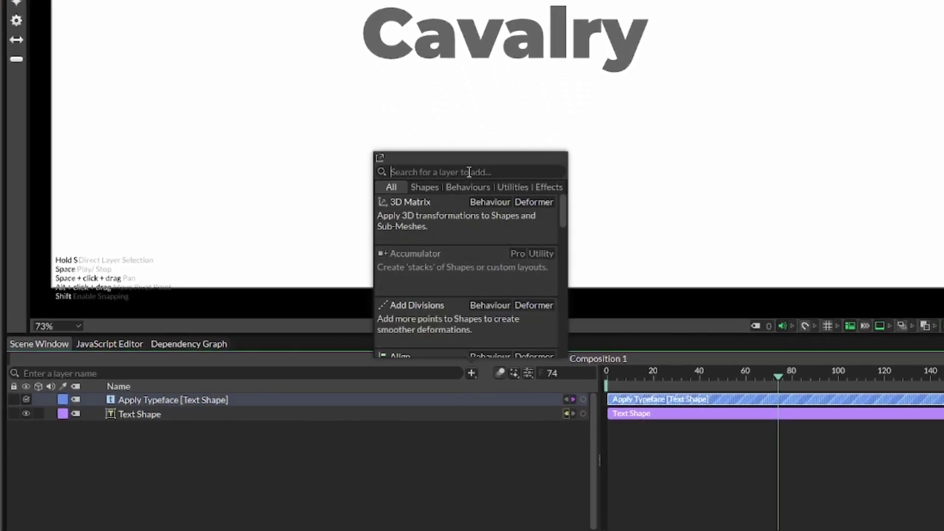
text(osc)
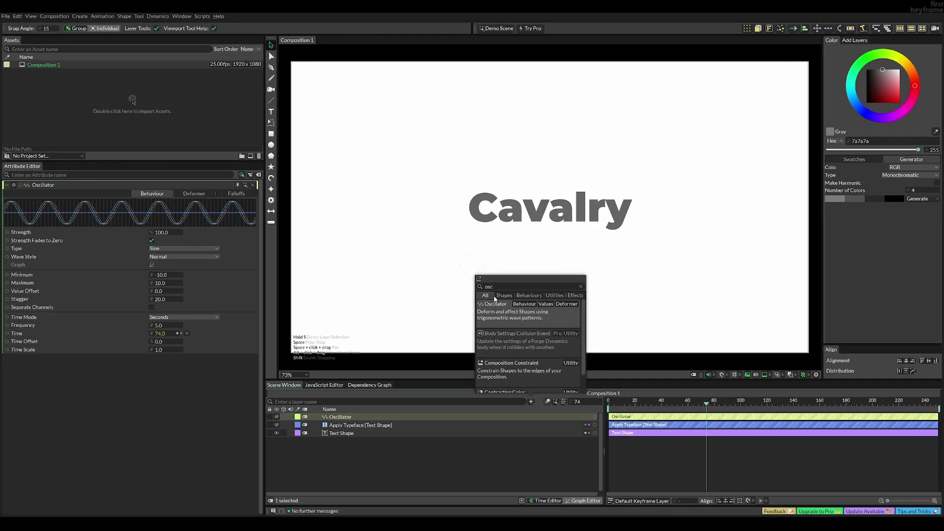
Step: Wire the Oscillator's output into the Apply Typeface font Weight through a detached Weight popup
click(383, 459)
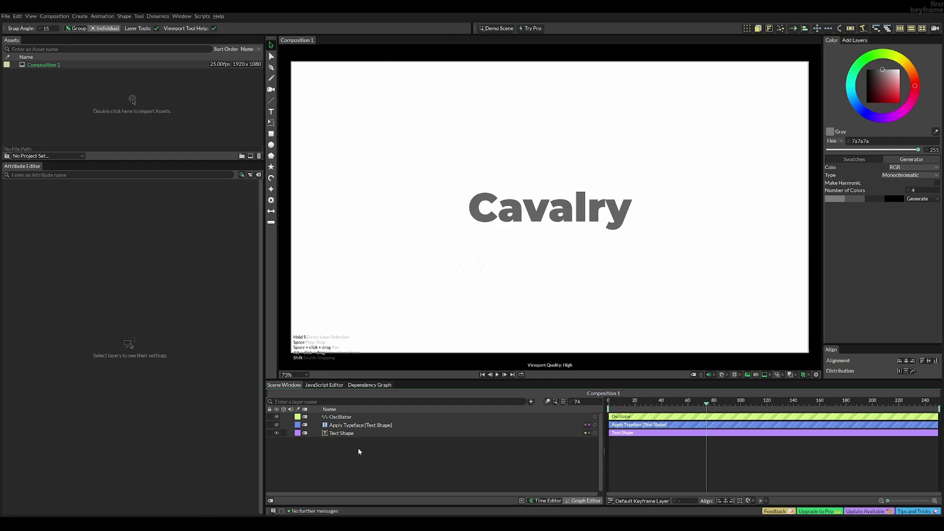
click(350, 426)
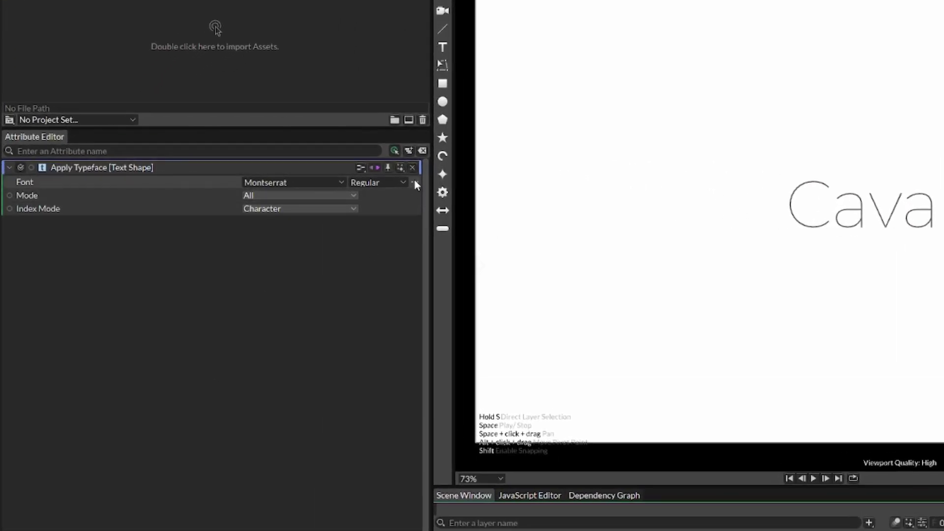
click(414, 181)
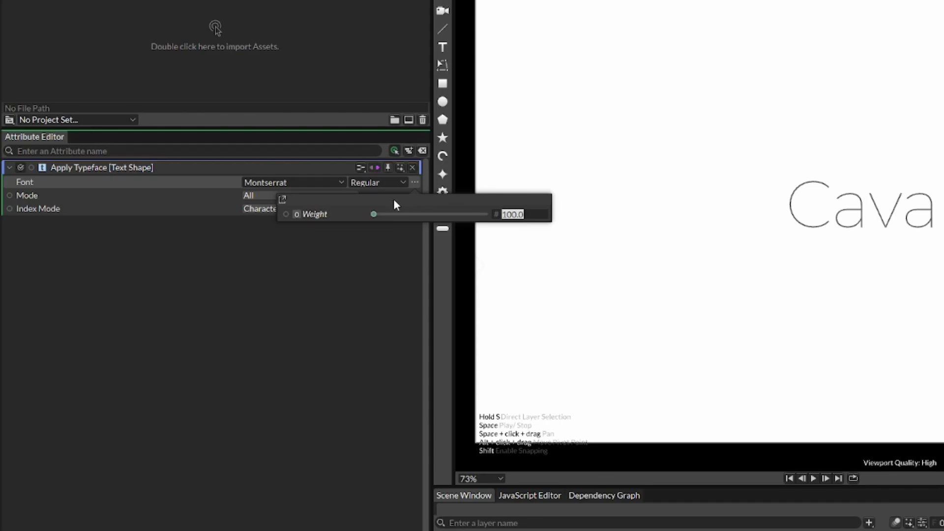
drag(394, 200, 199, 321)
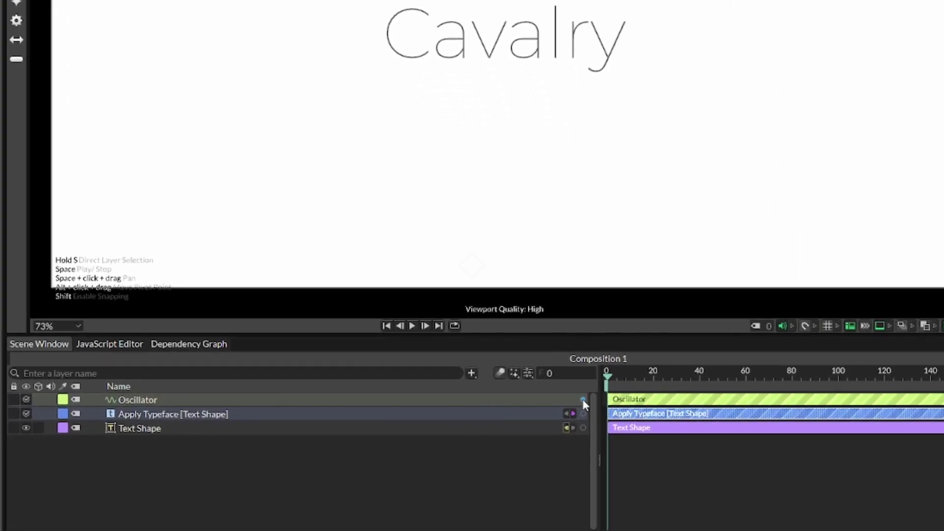
drag(584, 400, 0, 271)
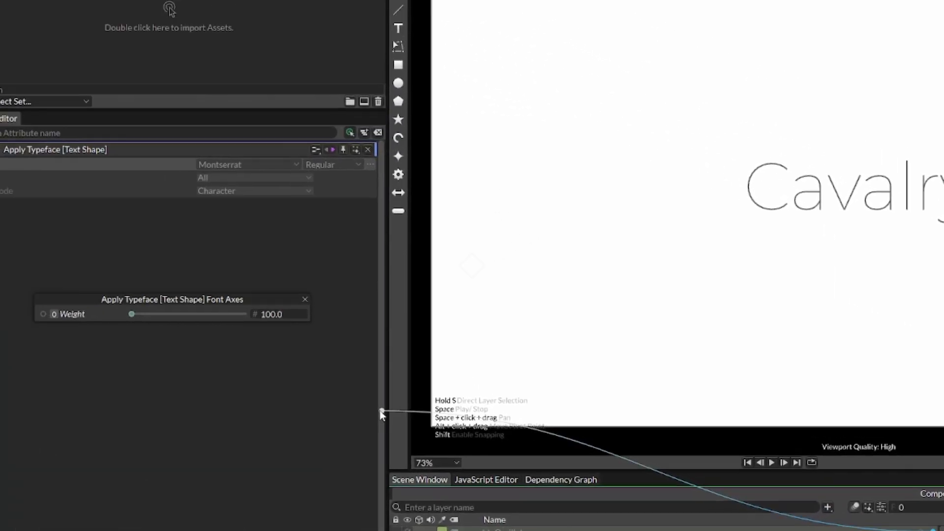
drag(379, 412, 95, 316)
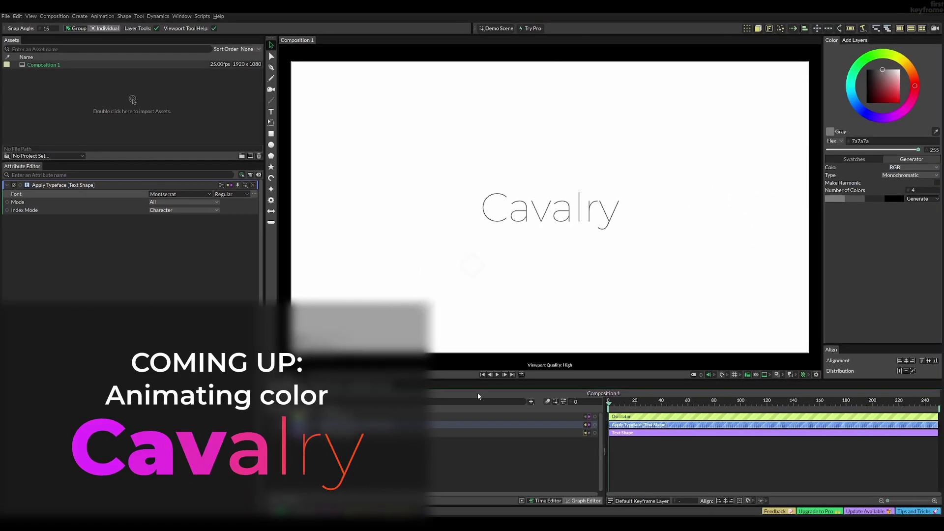
key(space)
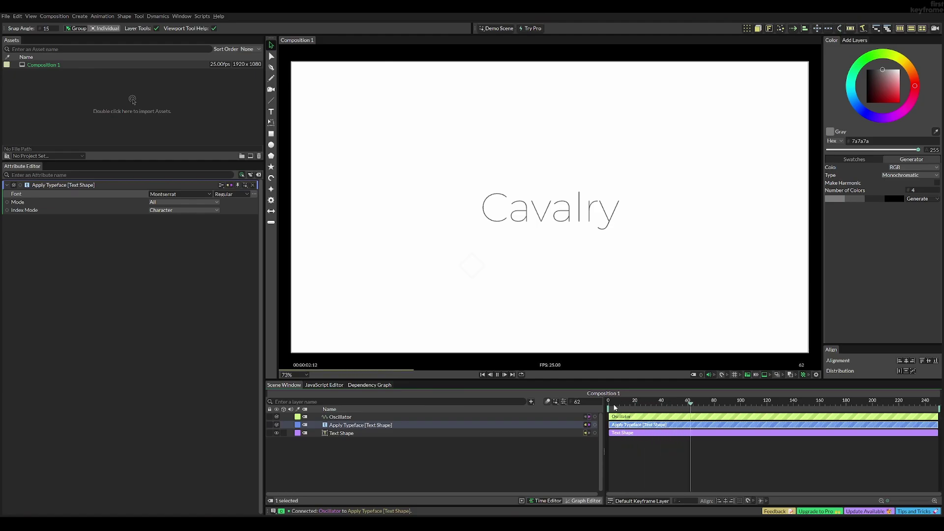
key(space)
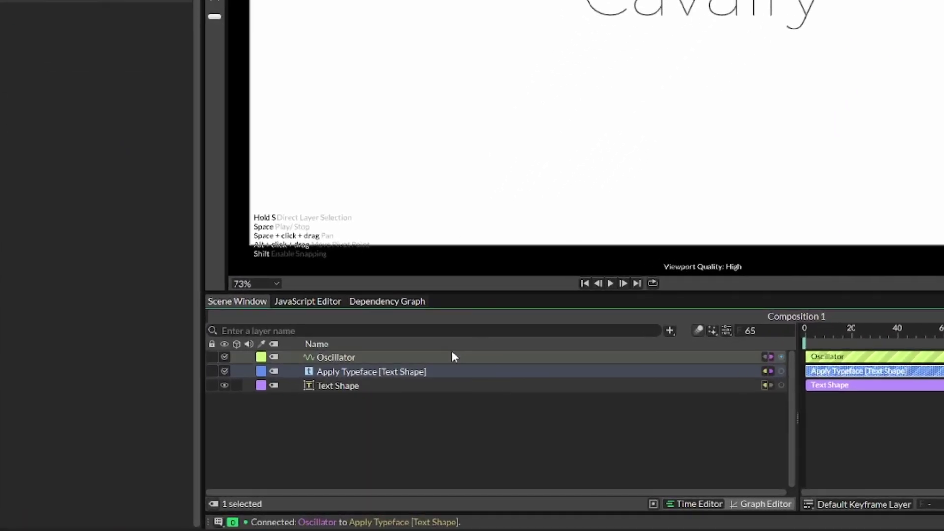
click(400, 417)
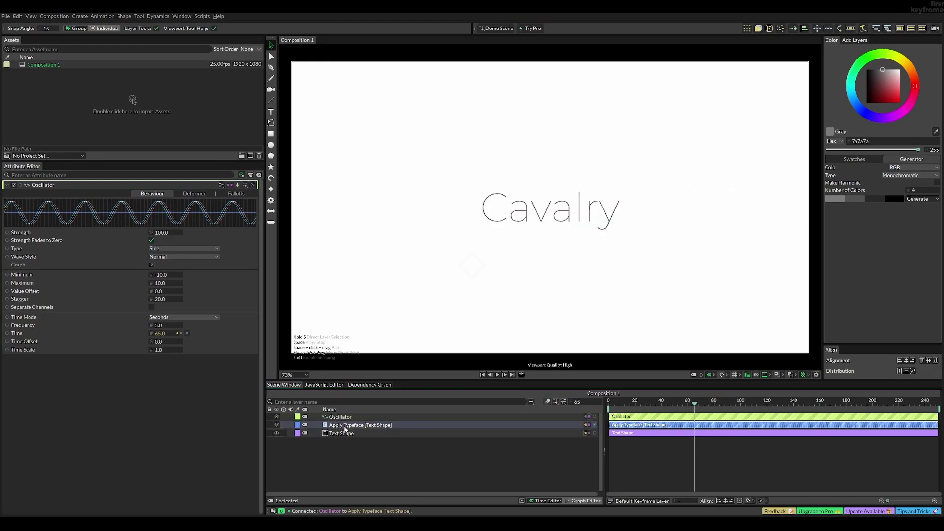
click(345, 426)
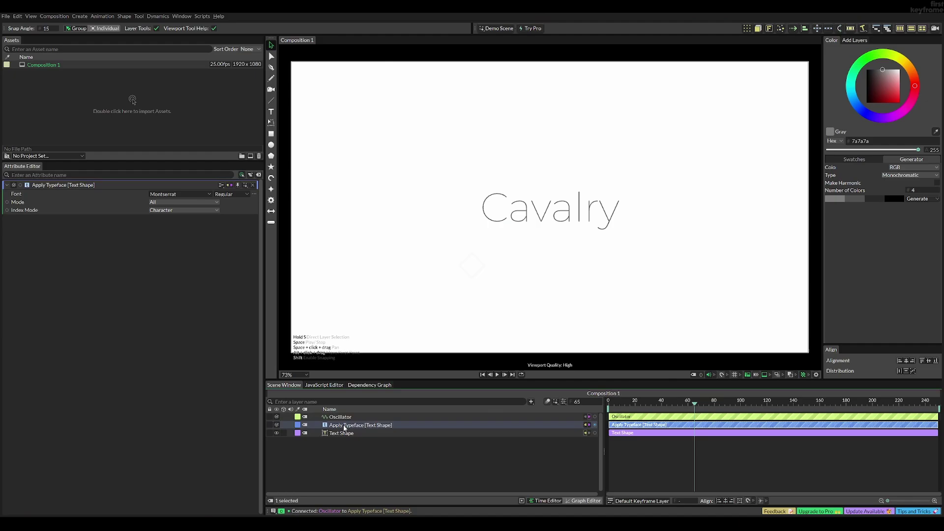
click(254, 194)
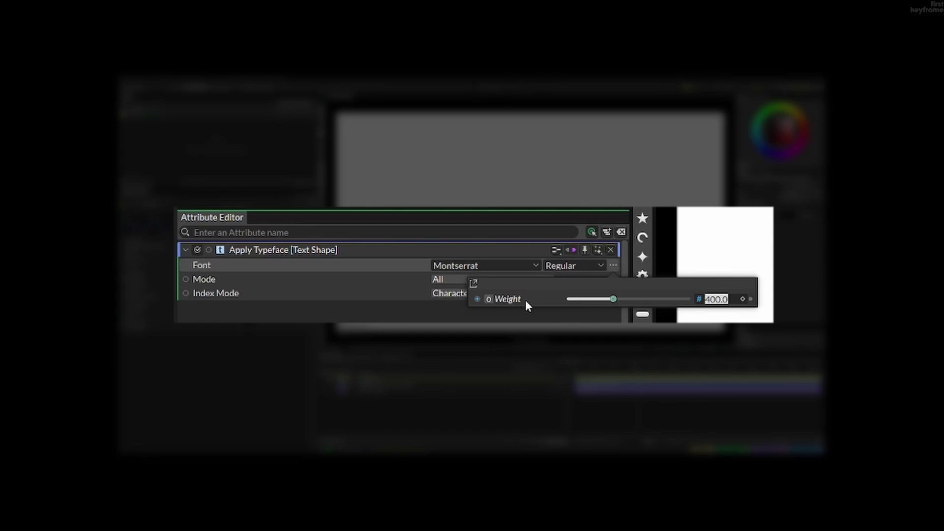
drag(614, 298, 582, 299)
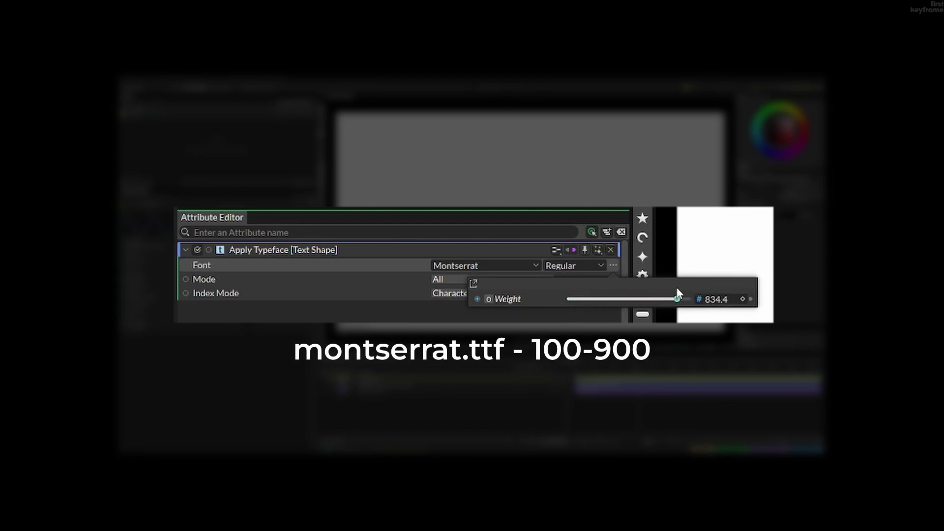
drag(678, 294, 612, 293)
drag(645, 298, 547, 294)
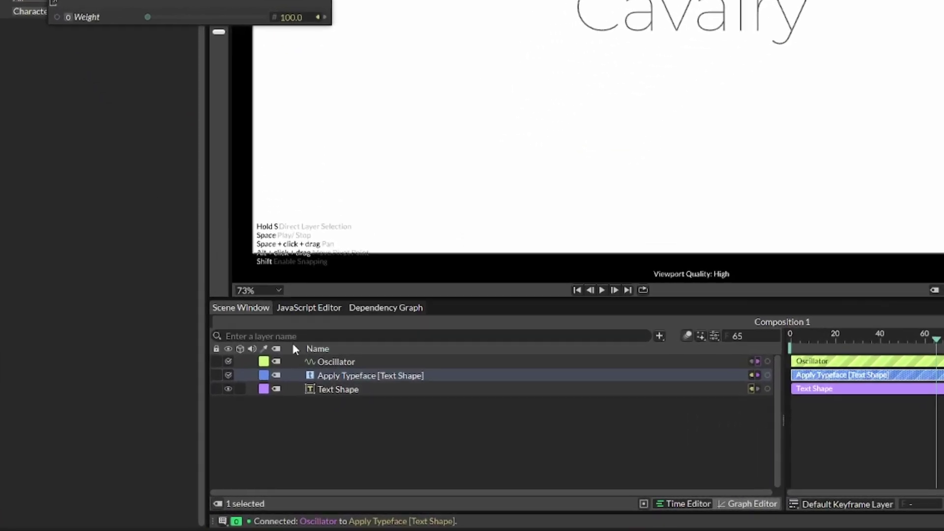
Step: Set the Oscillator's Minimum to 100 and Maximum to 900
click(321, 416)
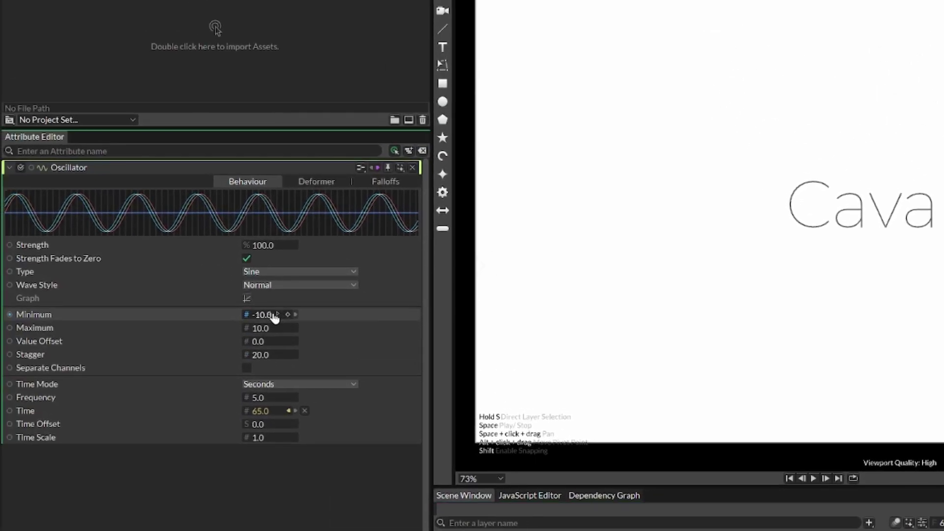
click(35, 108)
key(Return)
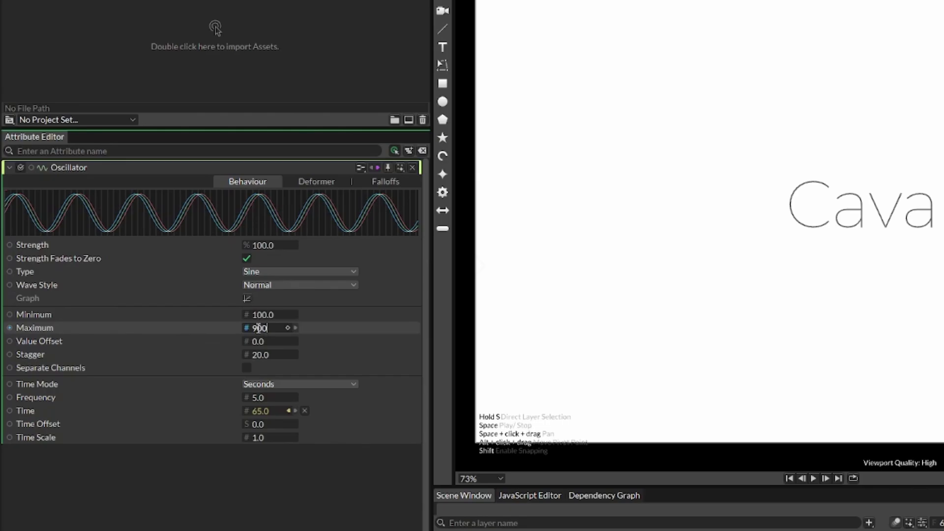
click(259, 328)
text(900)
key(Return)
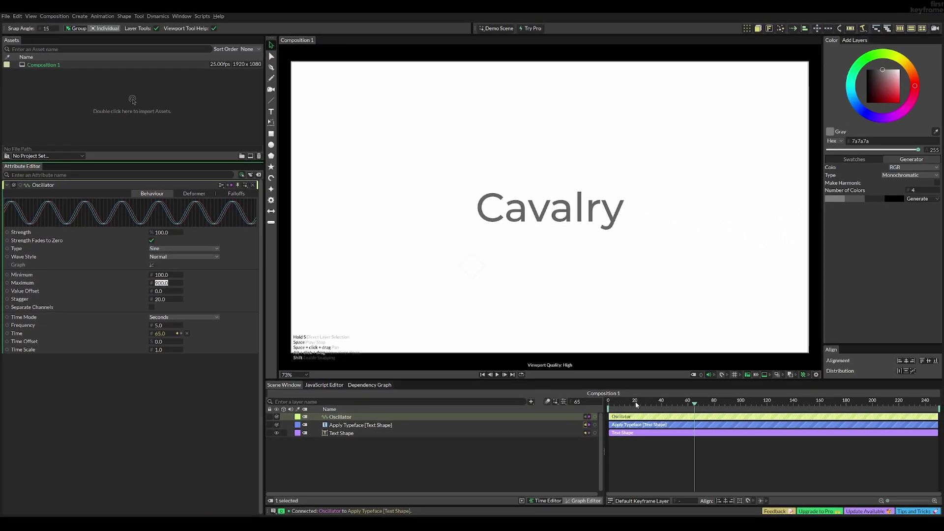
Step: Preview the animation, return to the first frame, and set Frequency to 1
key(space)
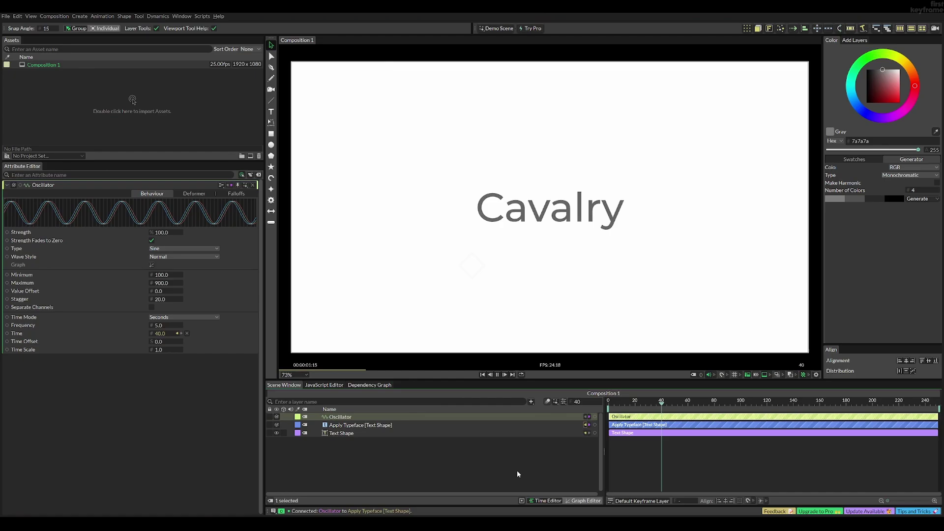
key(space)
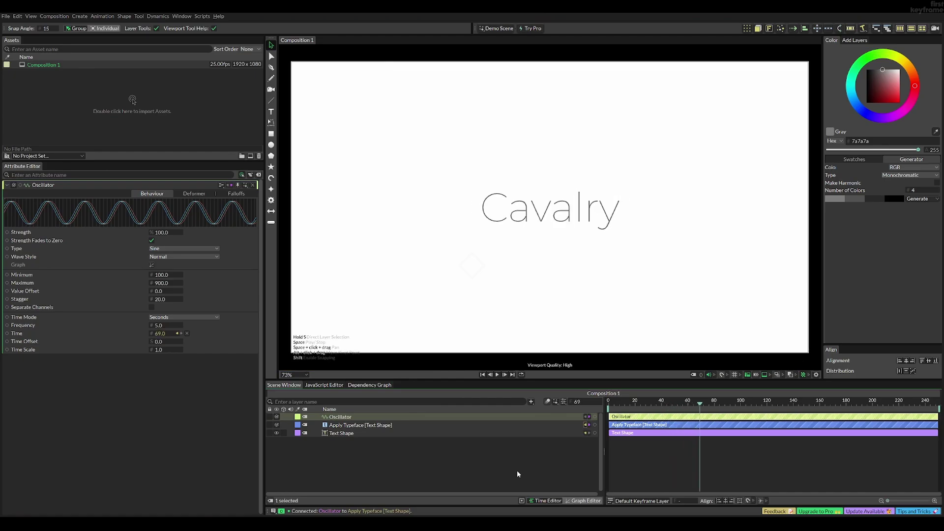
key(Home)
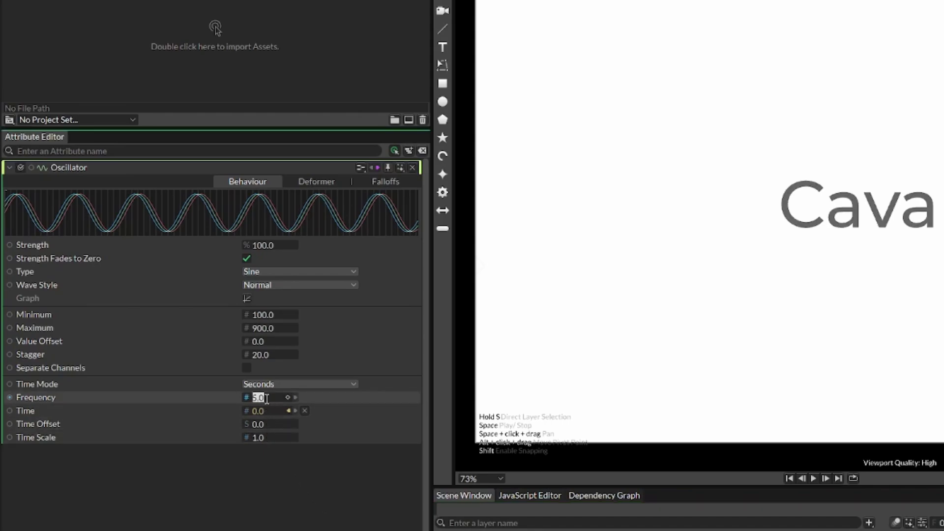
key(Return)
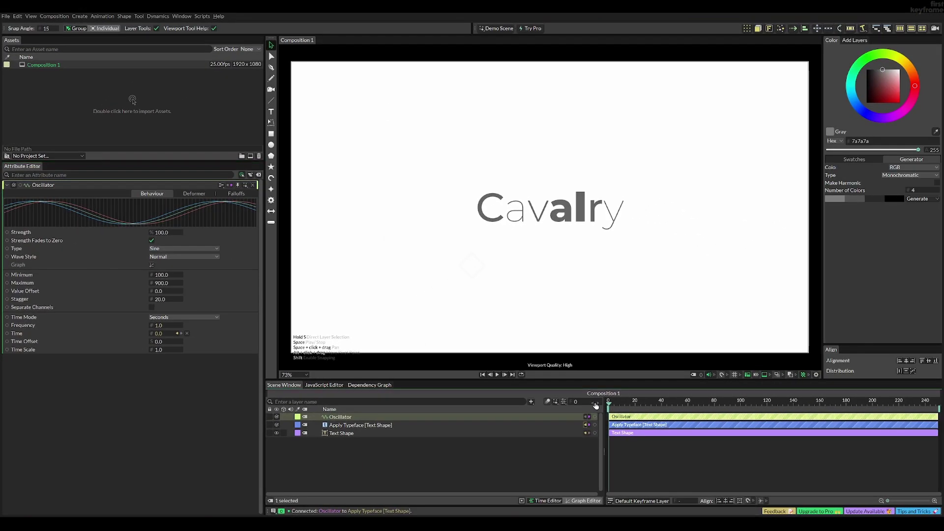
Step: Set the Oscillator's Time Scale to 0.5 and replay to confirm the slower weight wave
key(space)
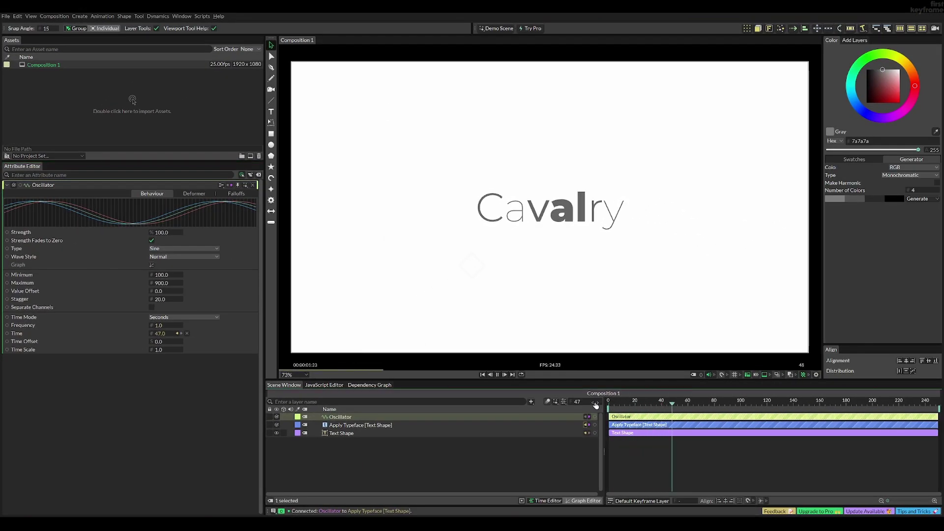
key(space)
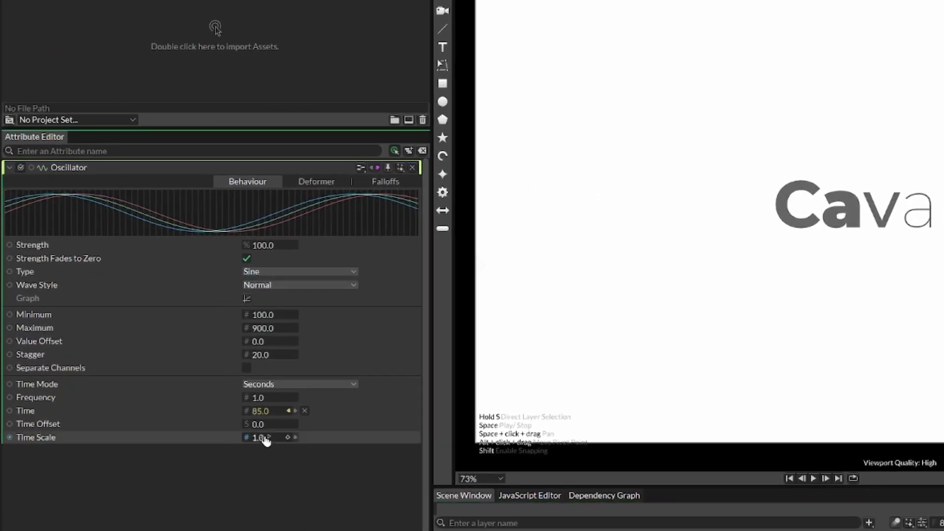
click(163, 350)
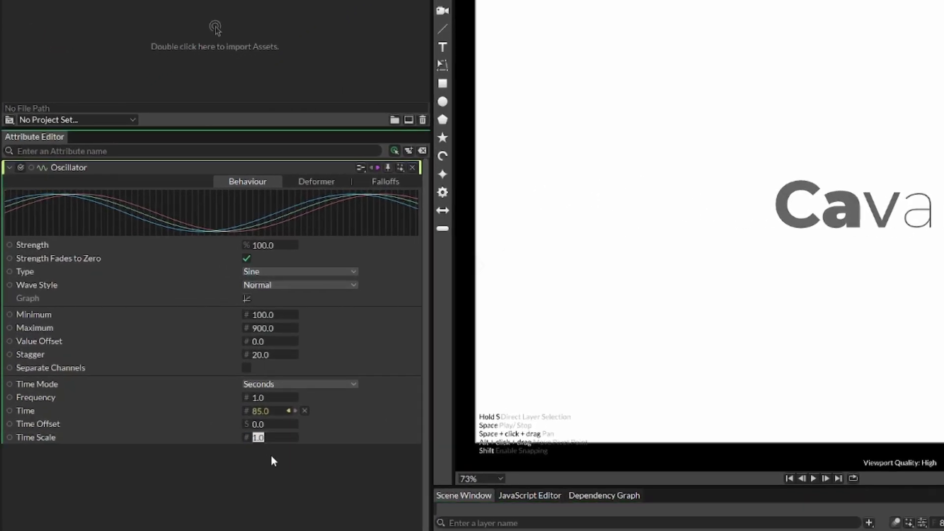
key(Return)
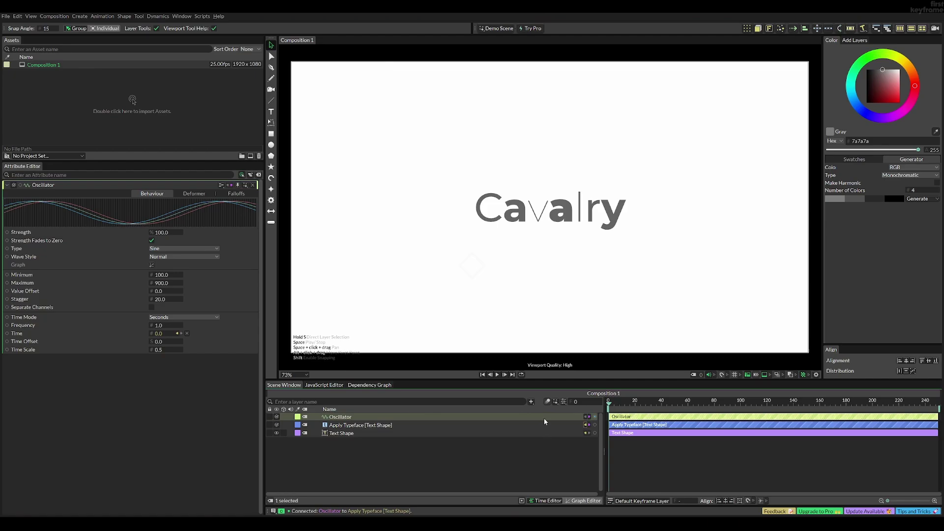
key(space)
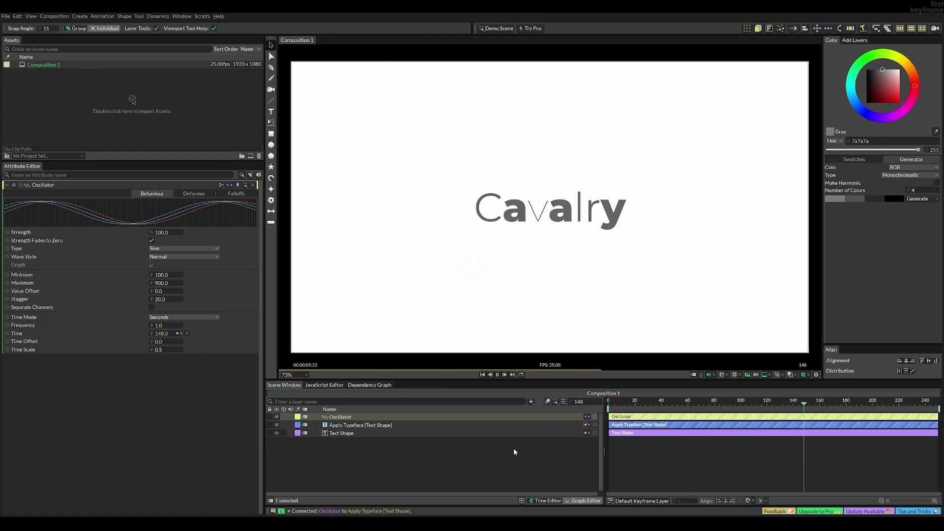
key(space)
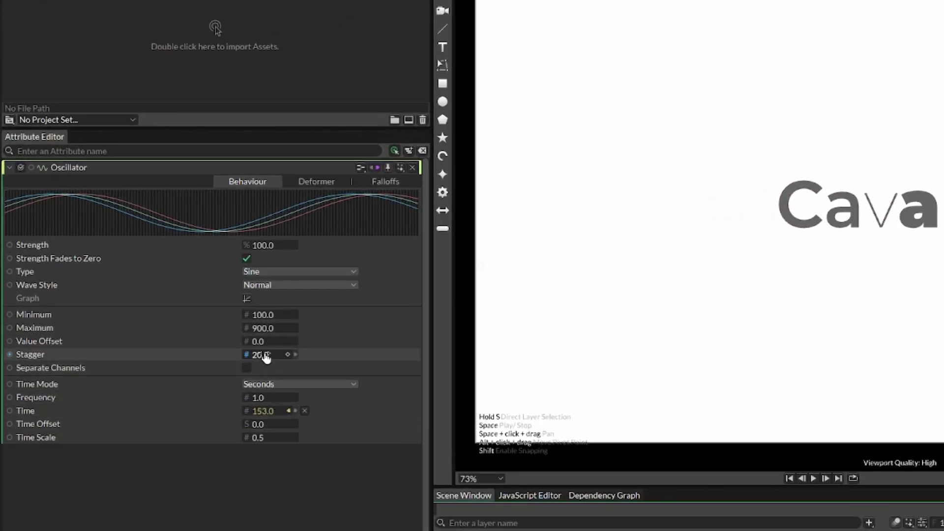
Step: Set the Oscillator's Stagger to 0 and preview the unstaggered weight animation
double_click(265, 354)
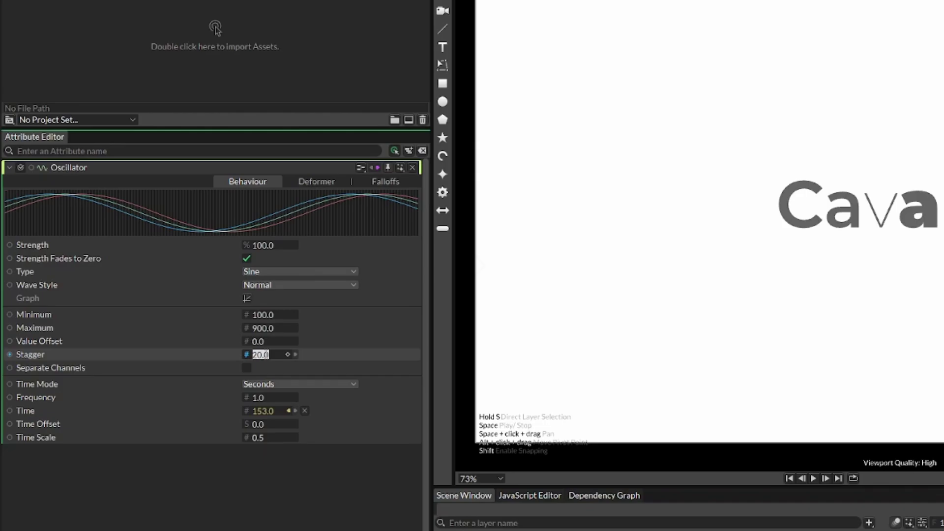
text(0)
key(Return)
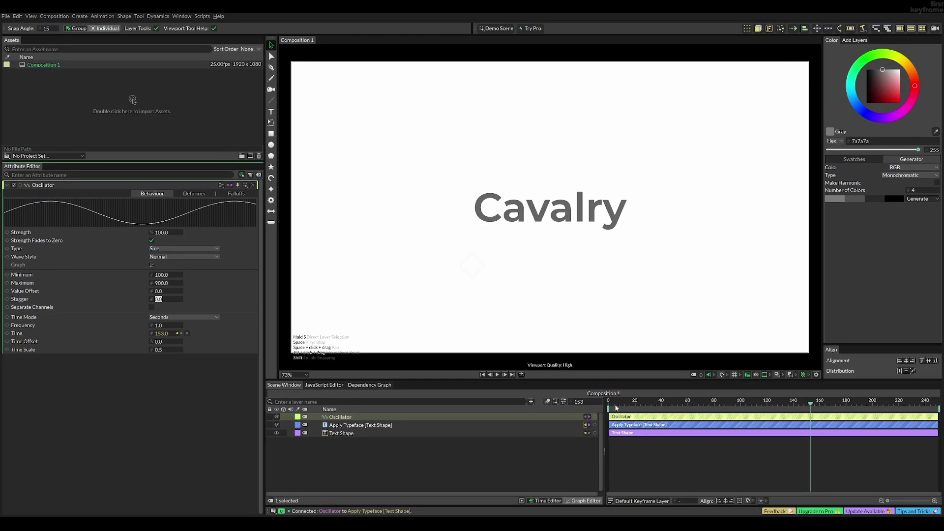
key(space)
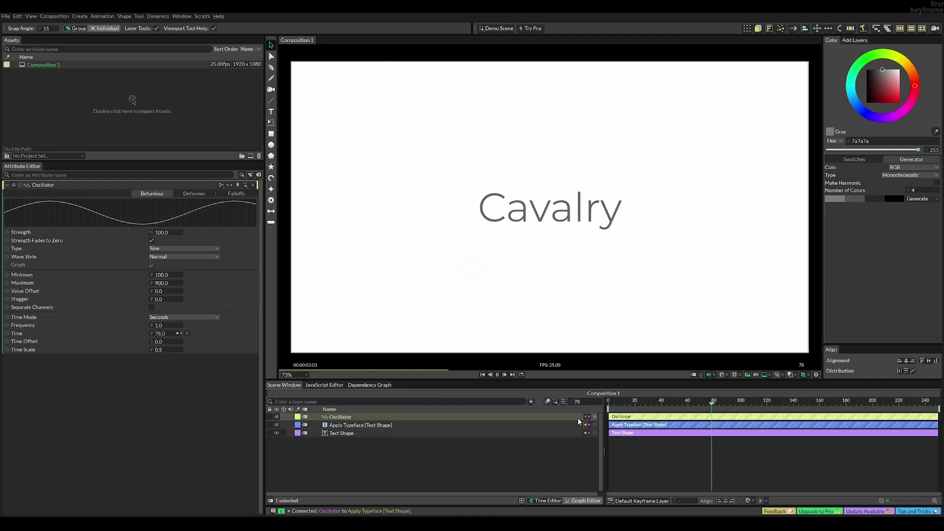
key(space)
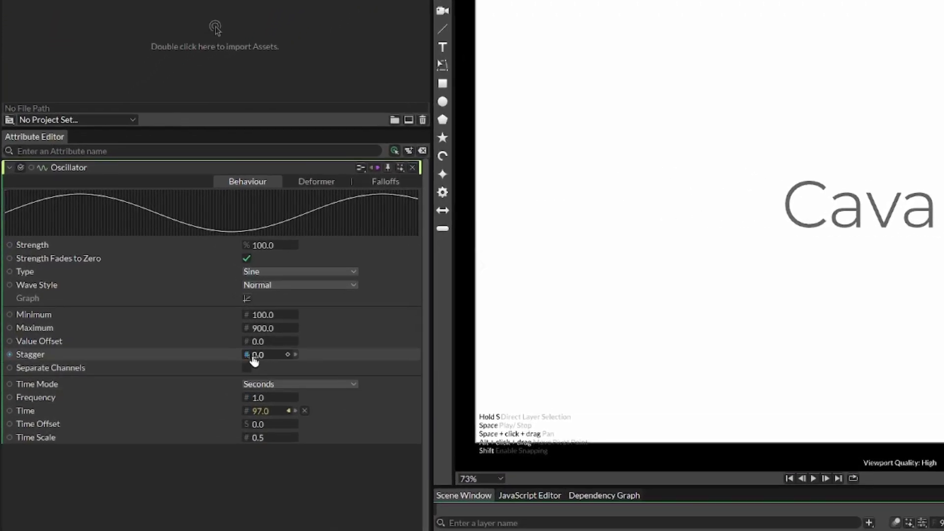
Step: Reverse the wave with a negative Stagger, starting at -5 and scrubbing down to -14.9
click(267, 358)
text(-)
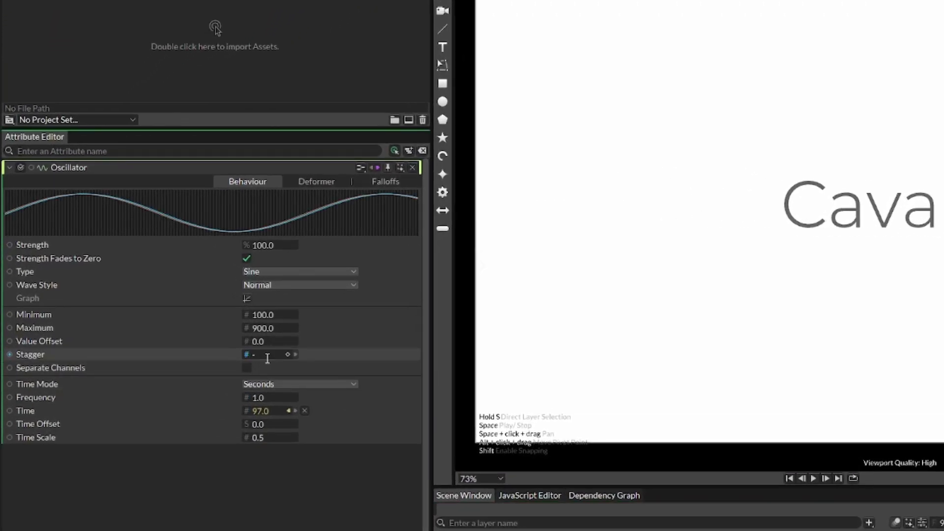
text(5)
key(Return)
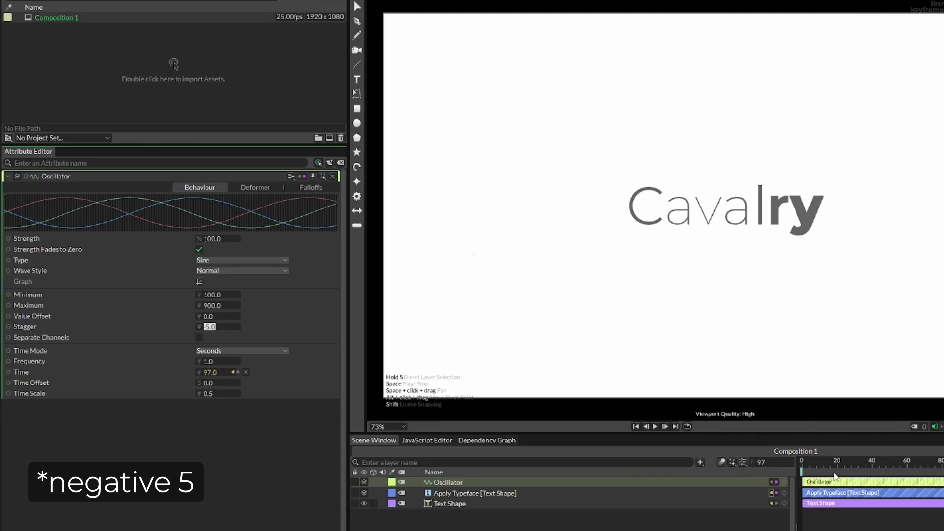
key(space)
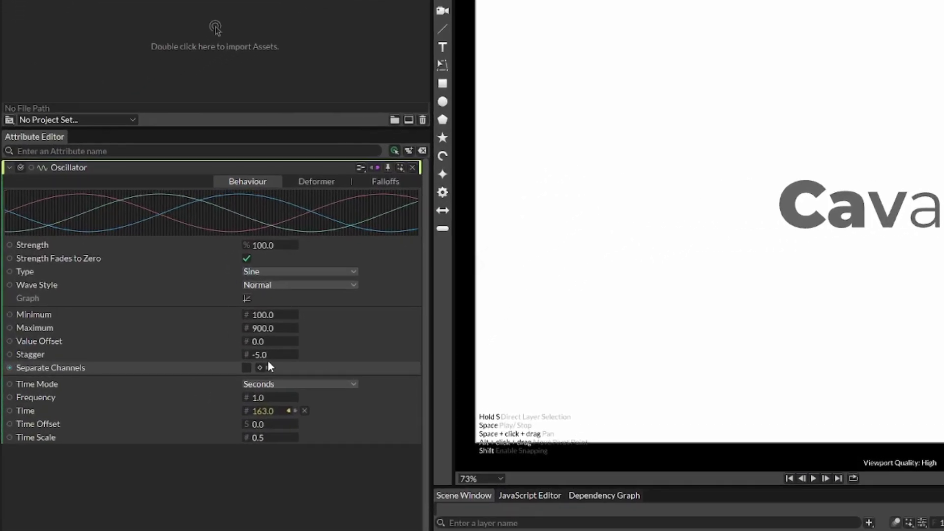
drag(268, 355, 276, 500)
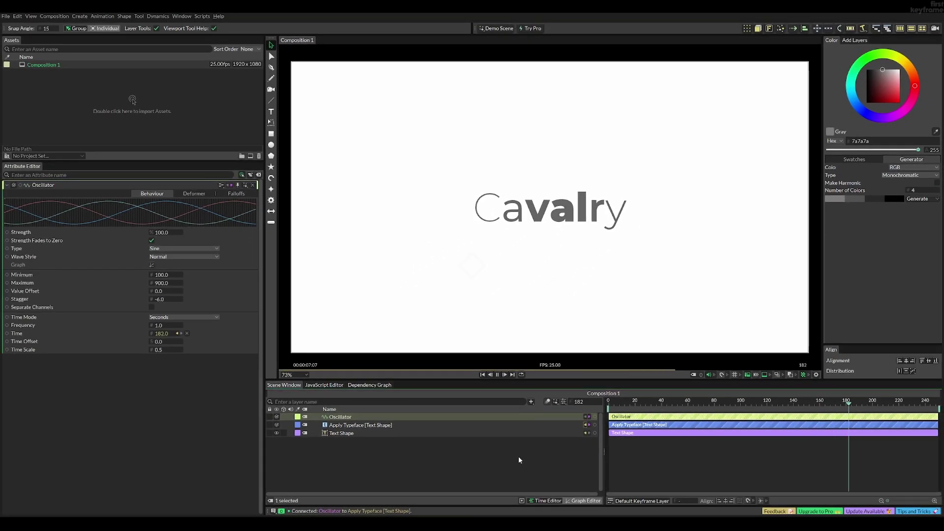
key(space)
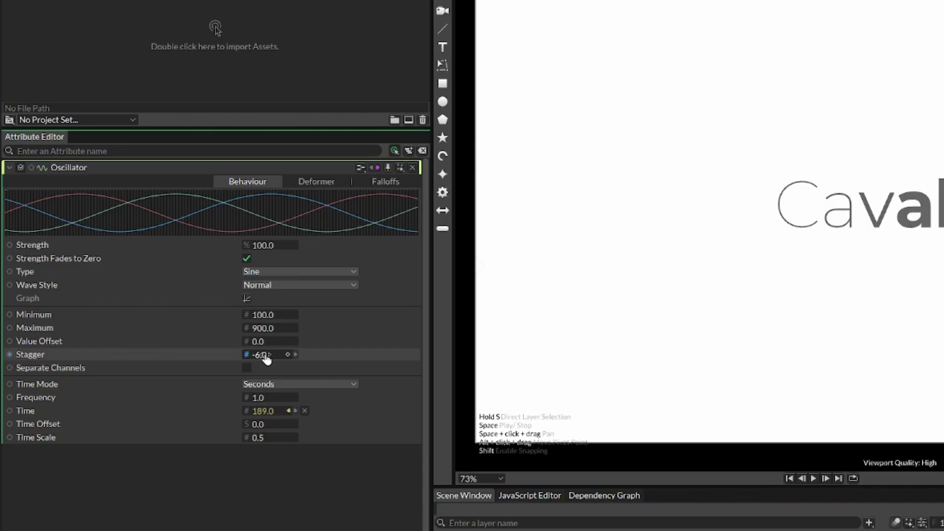
drag(274, 362, 1, 378)
drag(248, 358, 148, 366)
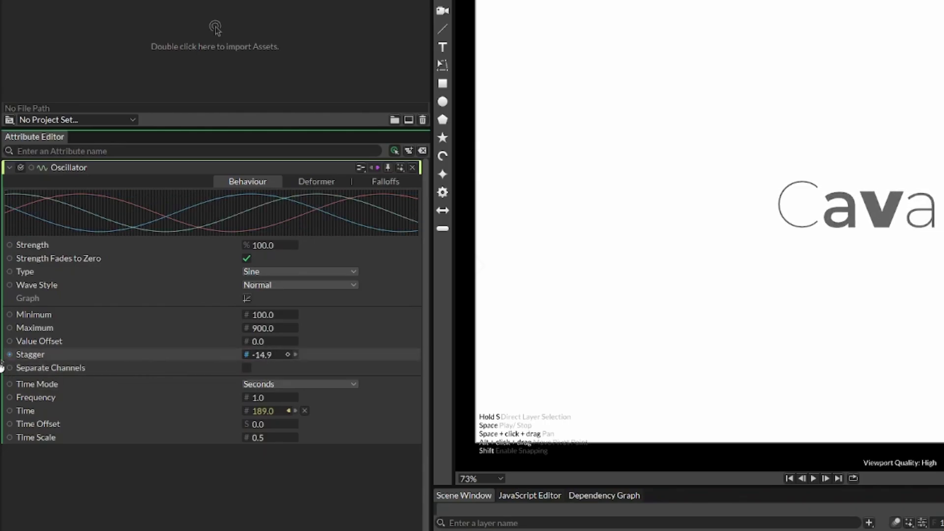
Step: Group the Oscillator and Apply Typeface layers into a folder named Movement
key(space)
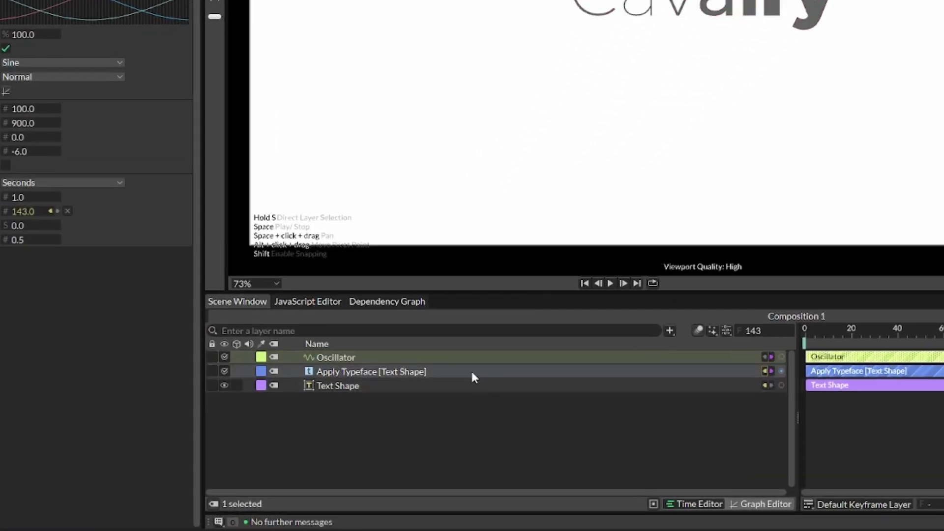
ctrl+click(465, 369)
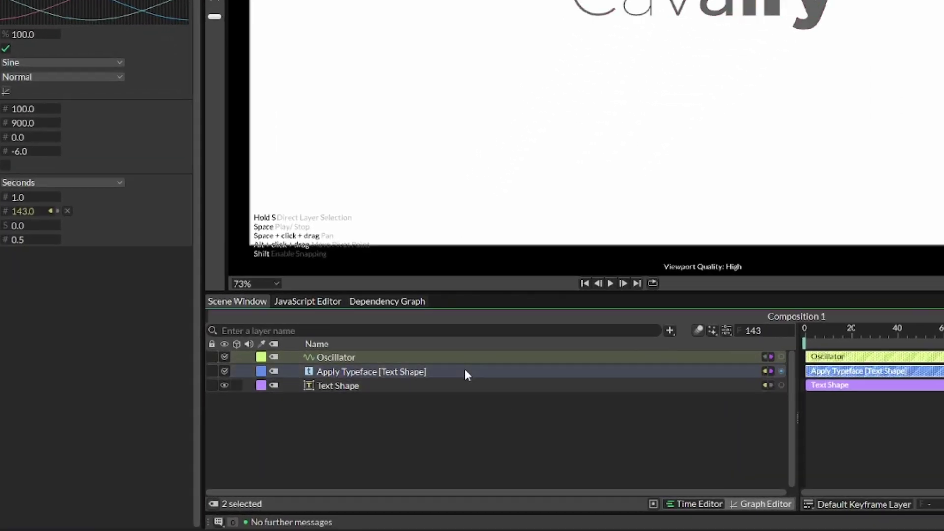
key(ctrl+g)
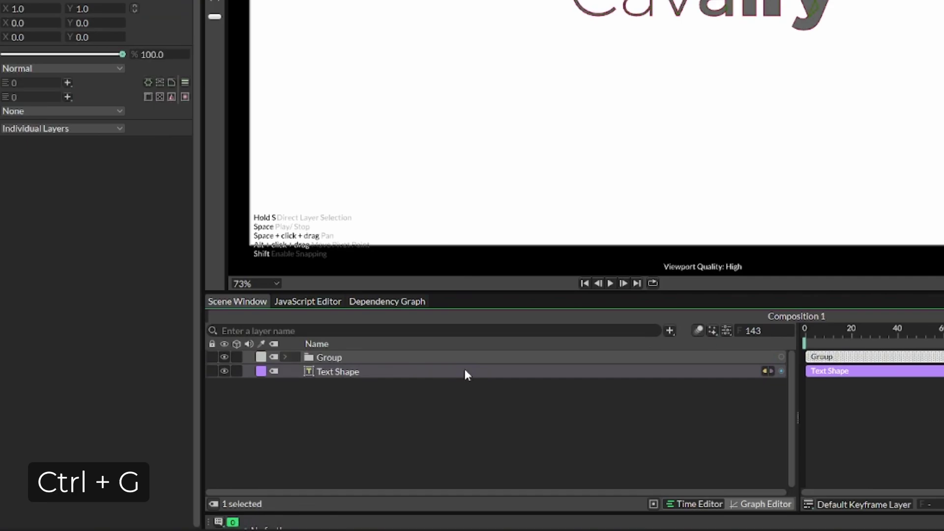
key(F2)
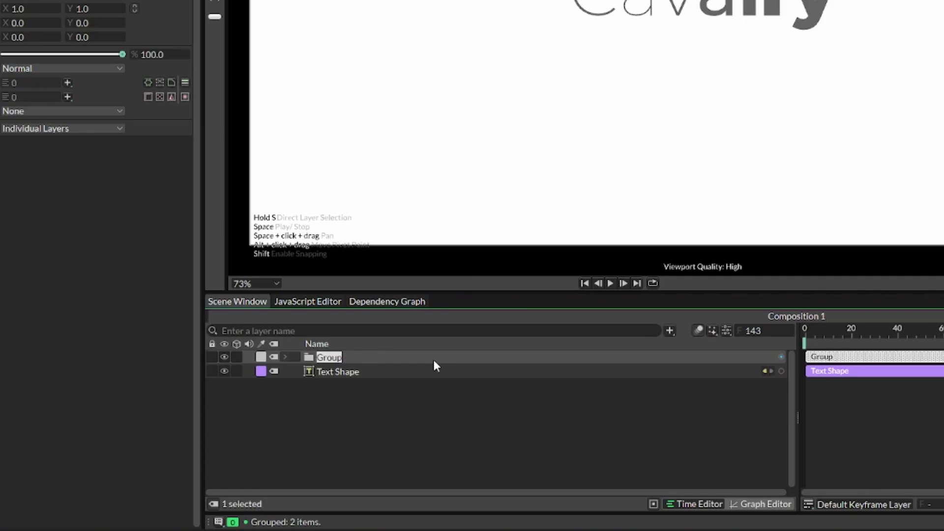
text(Movement)
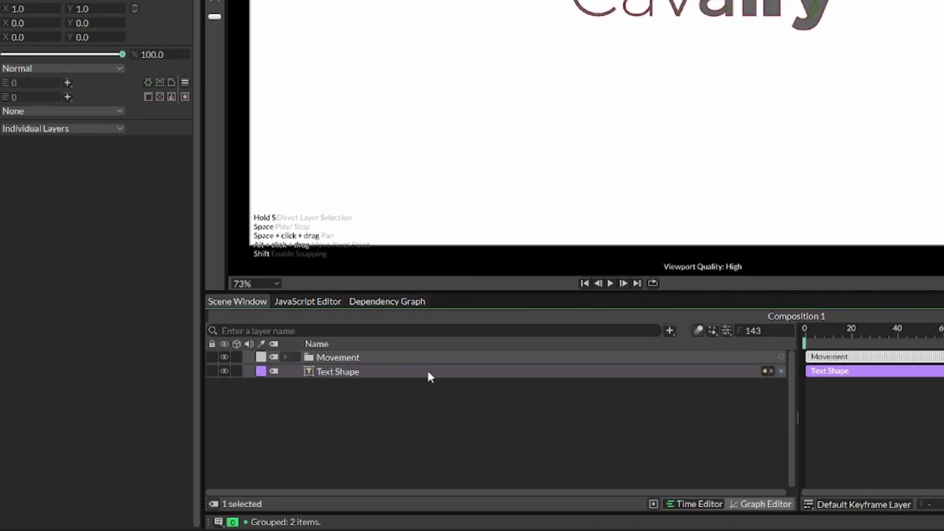
click(428, 376)
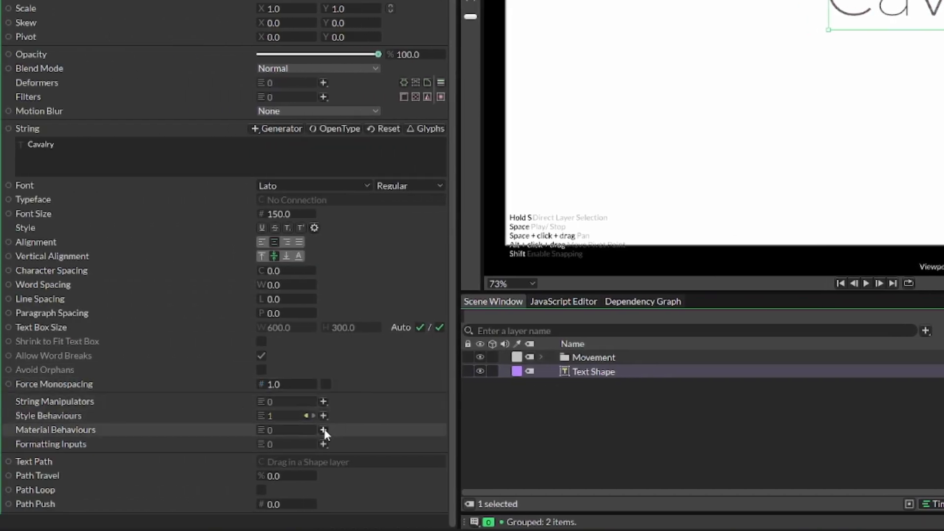
Step: Add an Apply Text Material behaviour to Text Shape and wrap it in a Color group
click(323, 431)
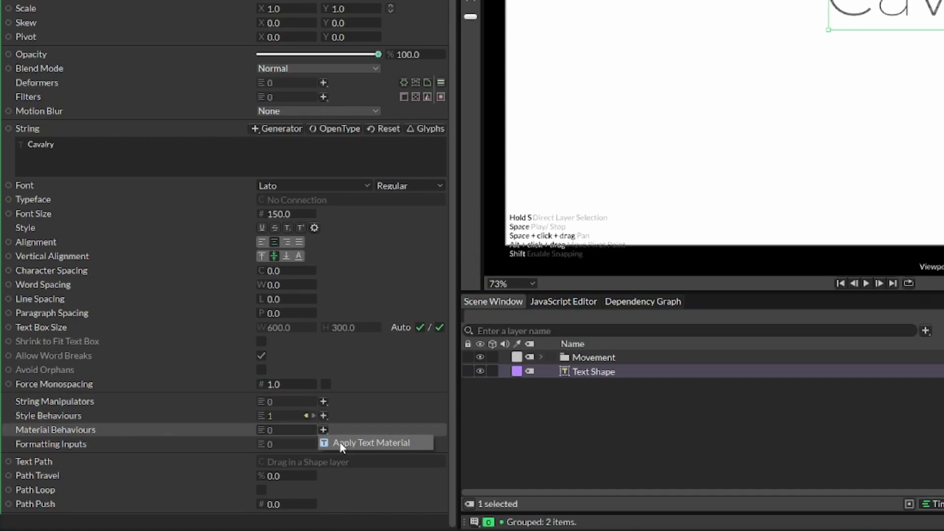
click(341, 444)
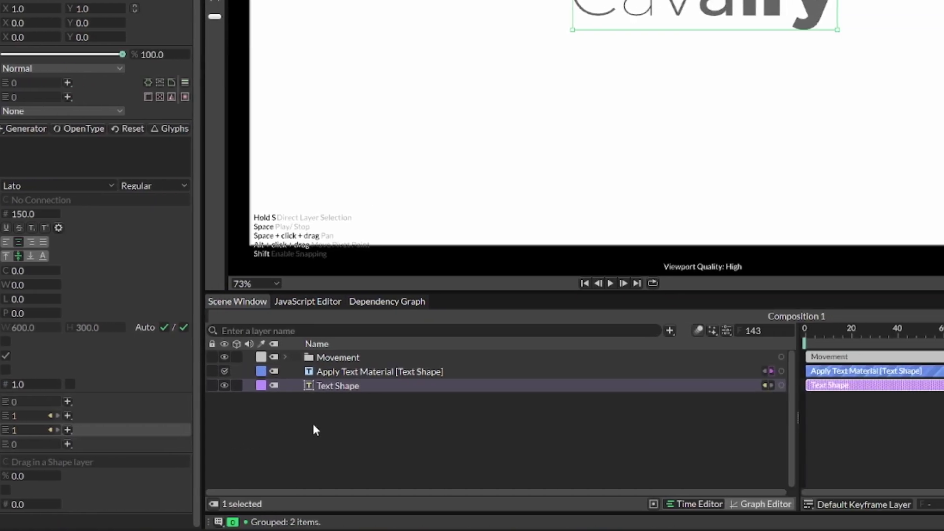
click(338, 372)
key(ctrl+g)
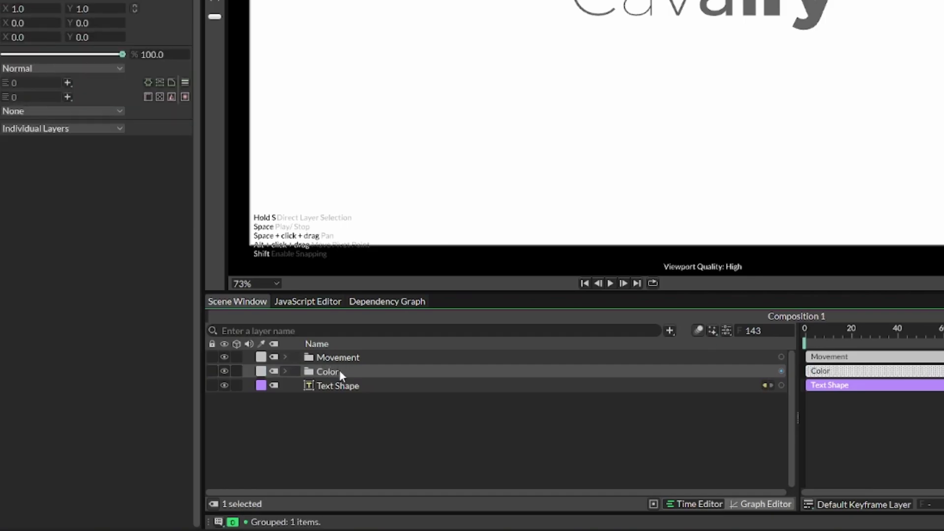
click(283, 372)
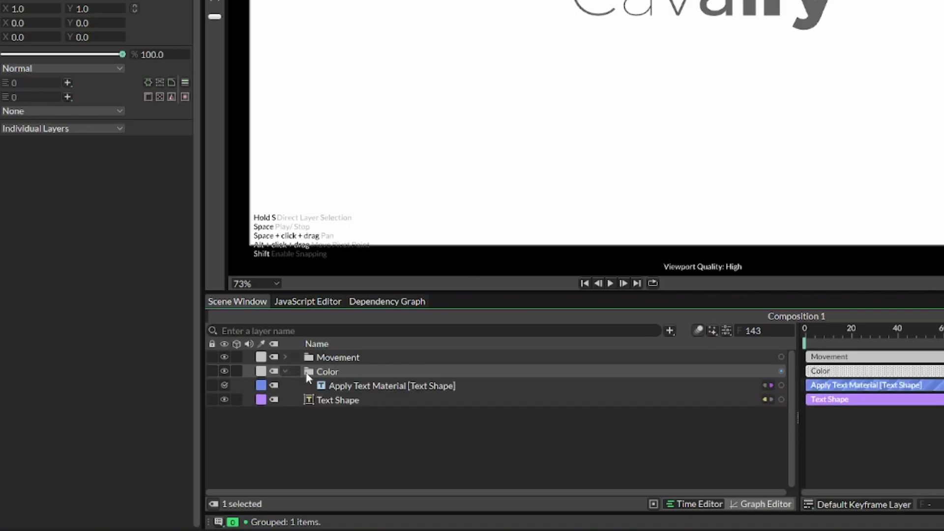
click(357, 386)
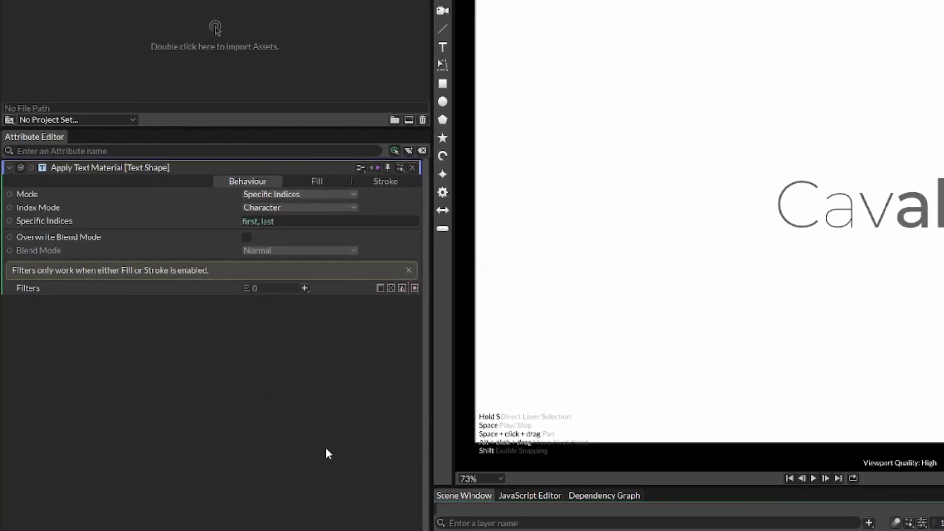
Step: Set Apply Text Material's Mode to All and its fill colour to dark red-grey 302929
click(291, 195)
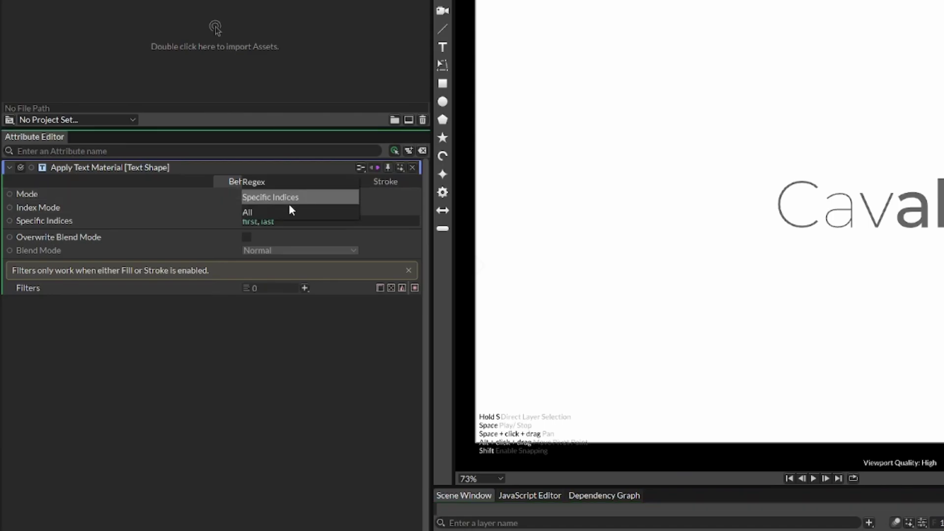
click(290, 211)
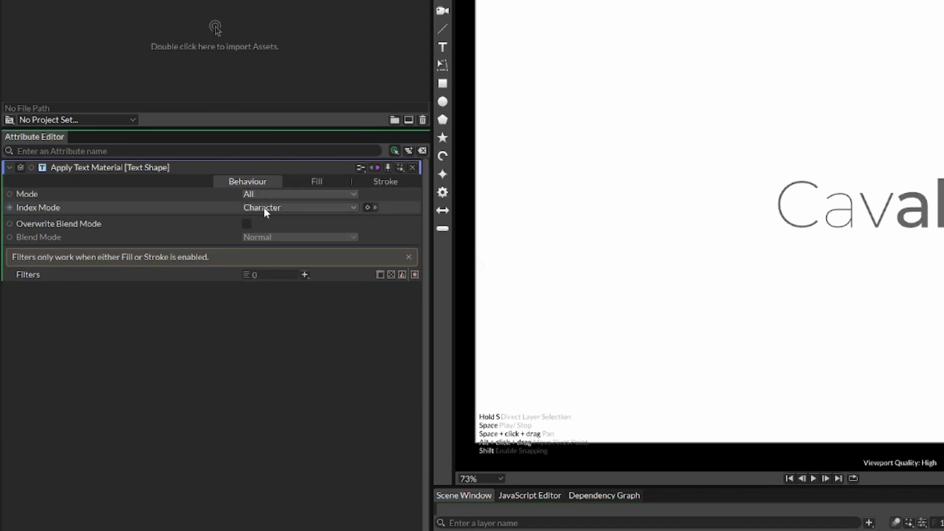
click(301, 183)
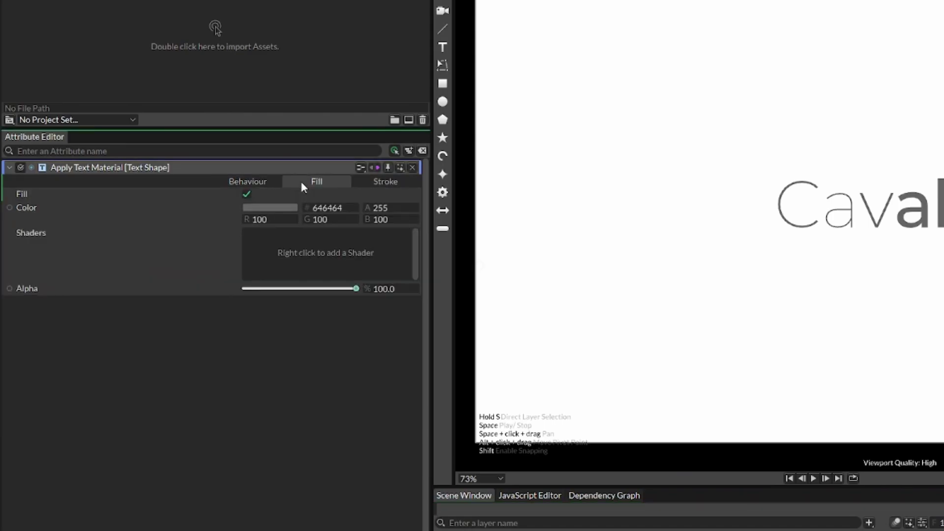
click(281, 207)
drag(283, 85, 253, 52)
click(250, 349)
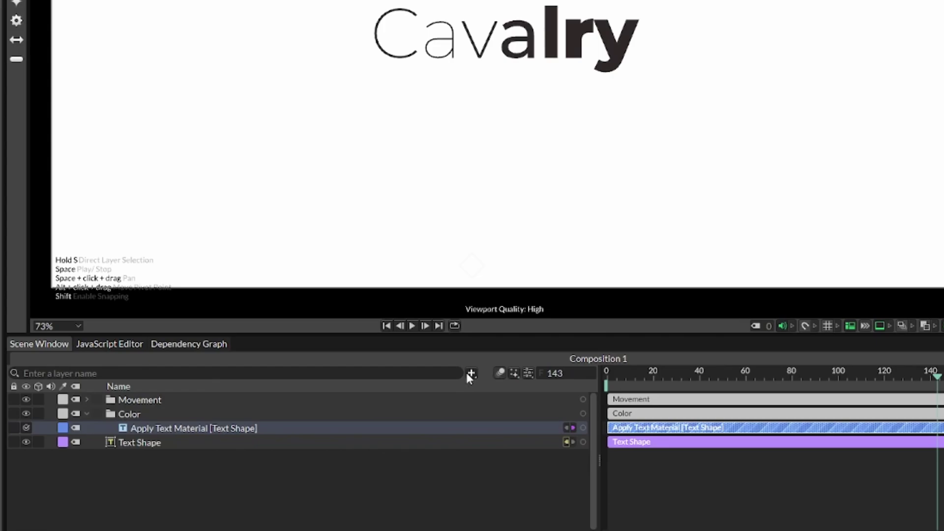
Step: Add a Color Blend layer, found by searching 'color blend', to the Color group
click(532, 401)
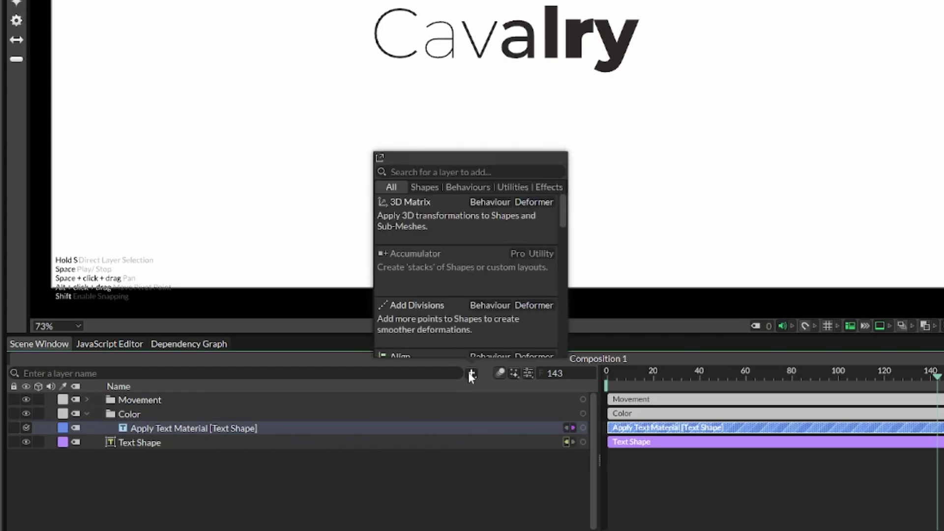
text(color)
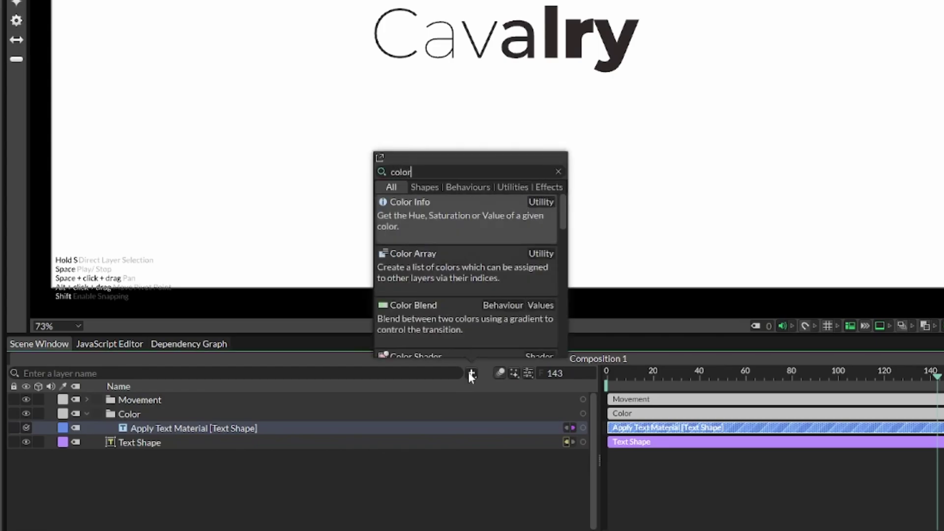
text( blend)
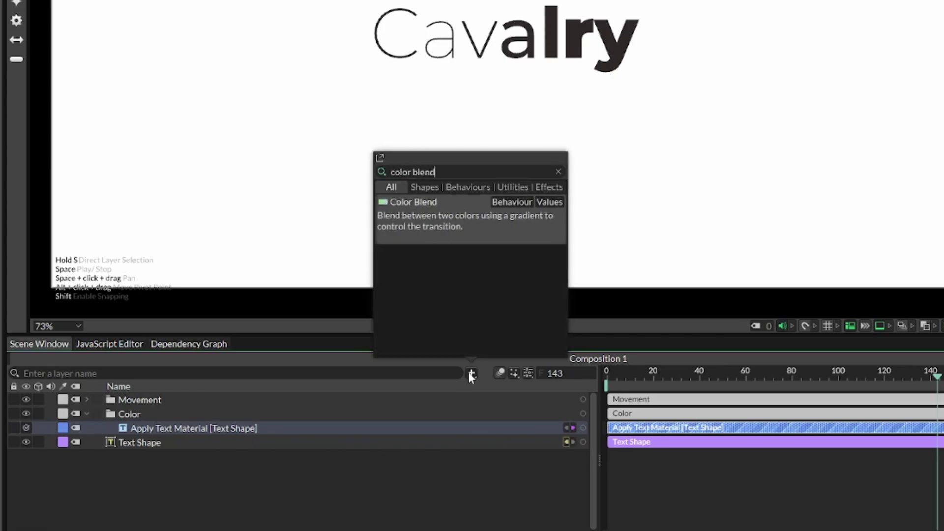
click(460, 226)
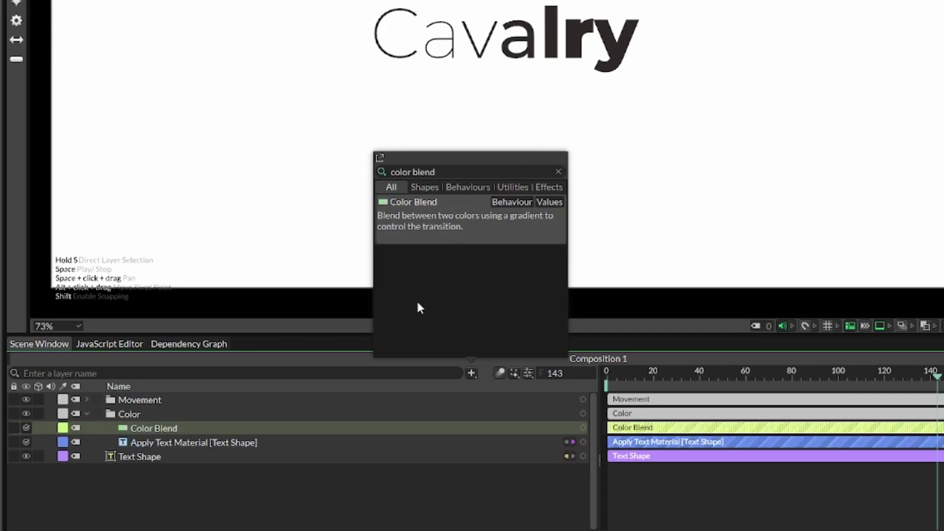
click(240, 476)
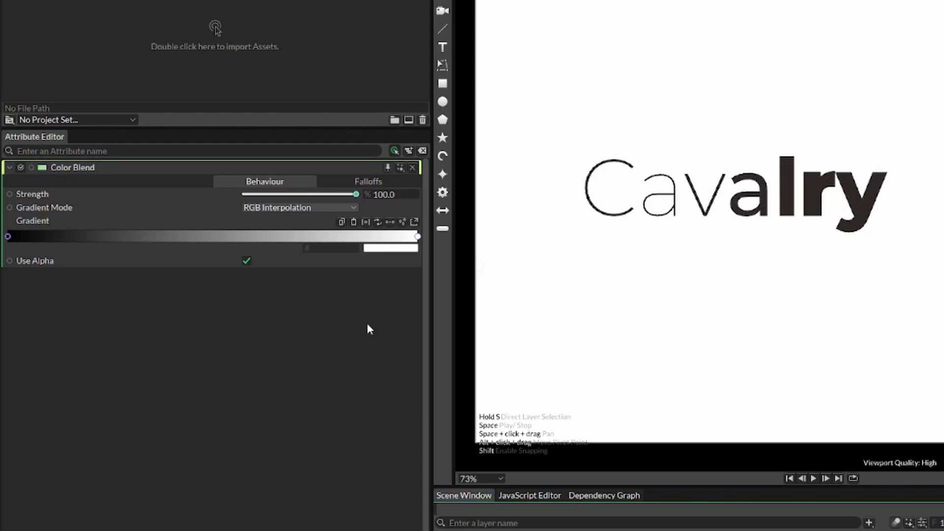
Step: Connect Color Blend's output to the Apply Text Material's Fill Color and adjust blend strength
mouse_move(356, 195)
mouse_down()
mouse_move(238, 188)
mouse_move(373, 195)
mouse_up()
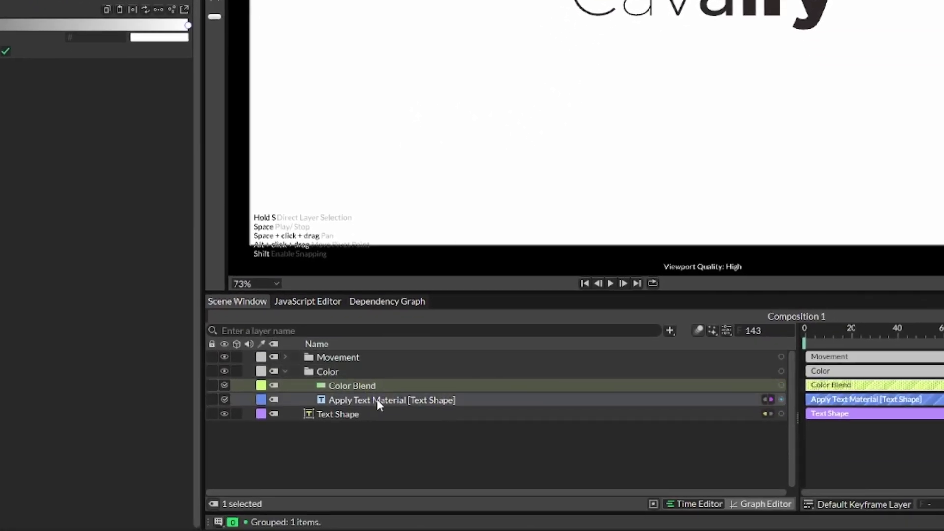
click(378, 401)
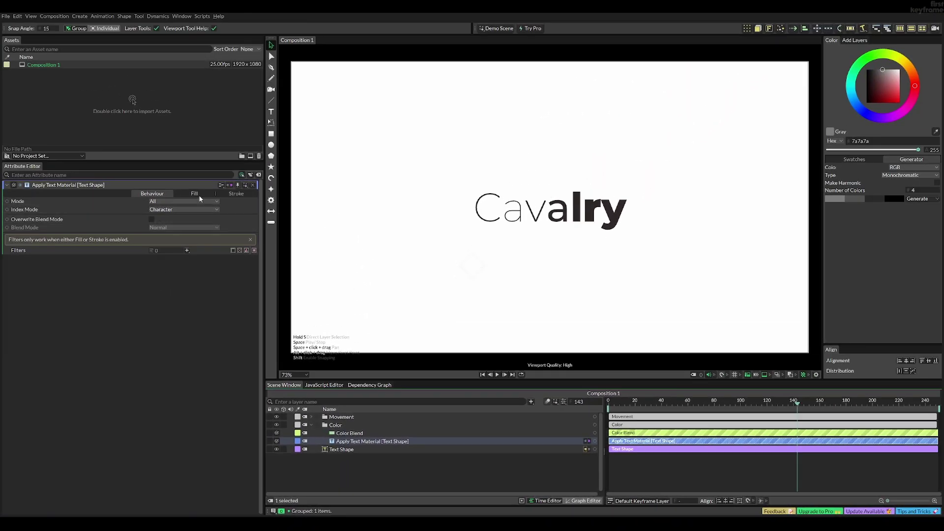
click(194, 194)
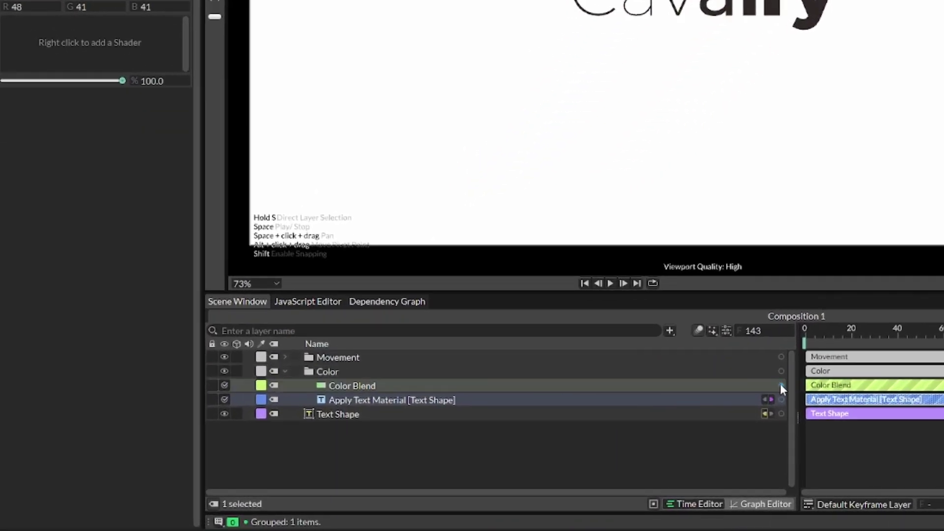
drag(782, 390, 42, 19)
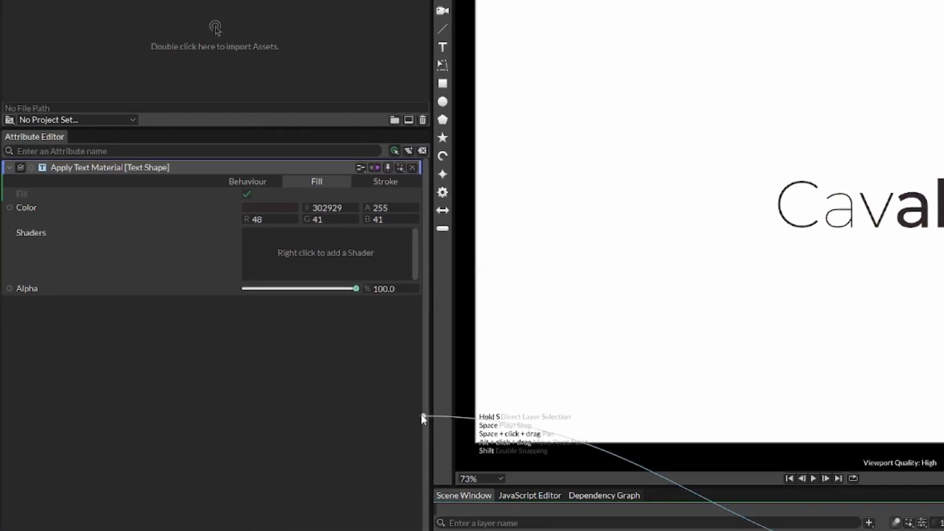
drag(278, 230, 273, 209)
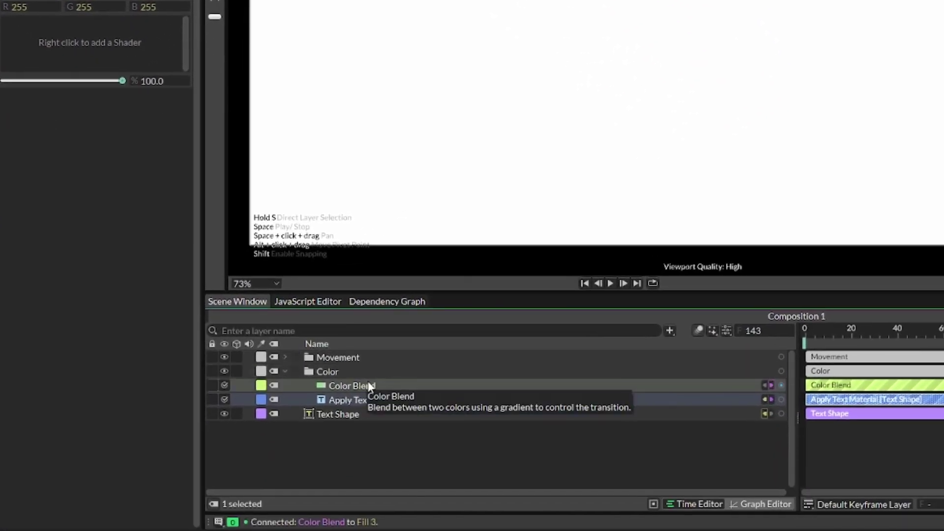
click(369, 386)
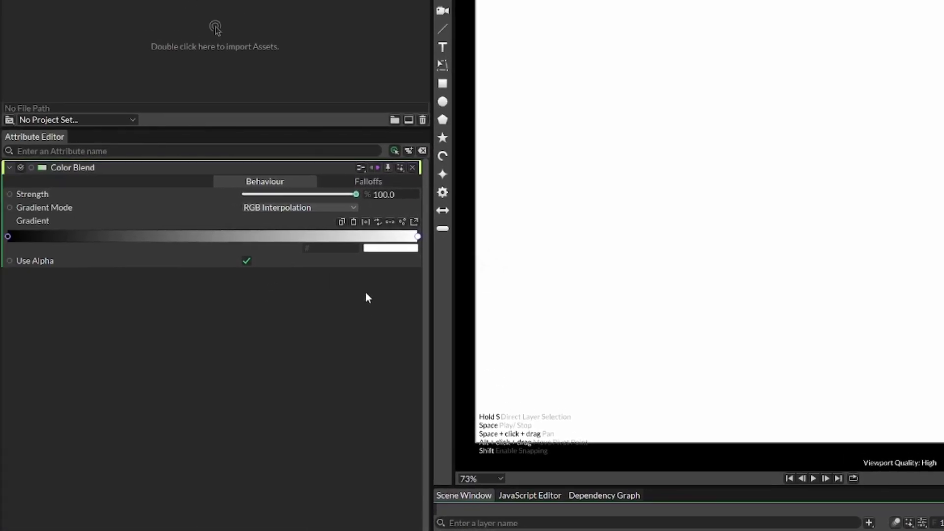
mouse_move(357, 195)
mouse_down()
mouse_move(241, 189)
mouse_move(365, 198)
mouse_up()
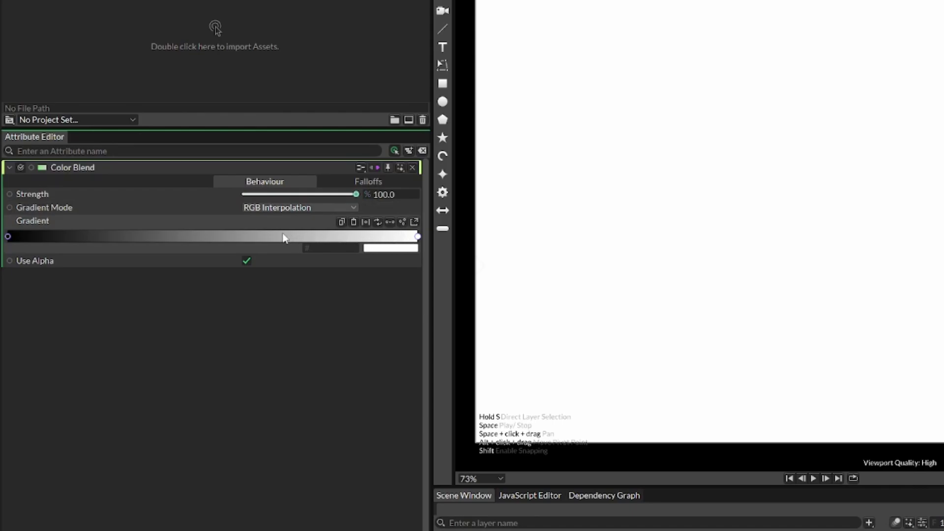
Step: Set the Color Blend gradient stops to orange-red ff4a00 and magenta, Strength back near 100
key(ctrl+z)
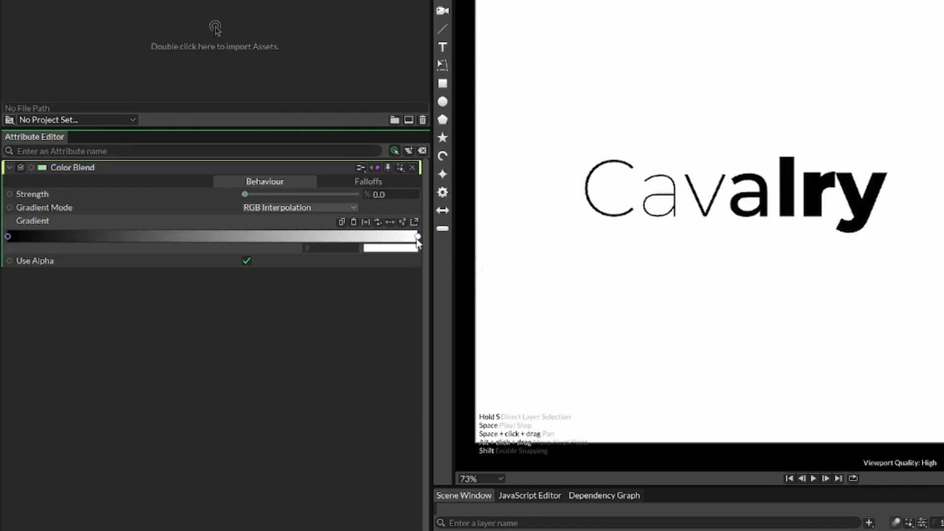
click(418, 236)
click(392, 249)
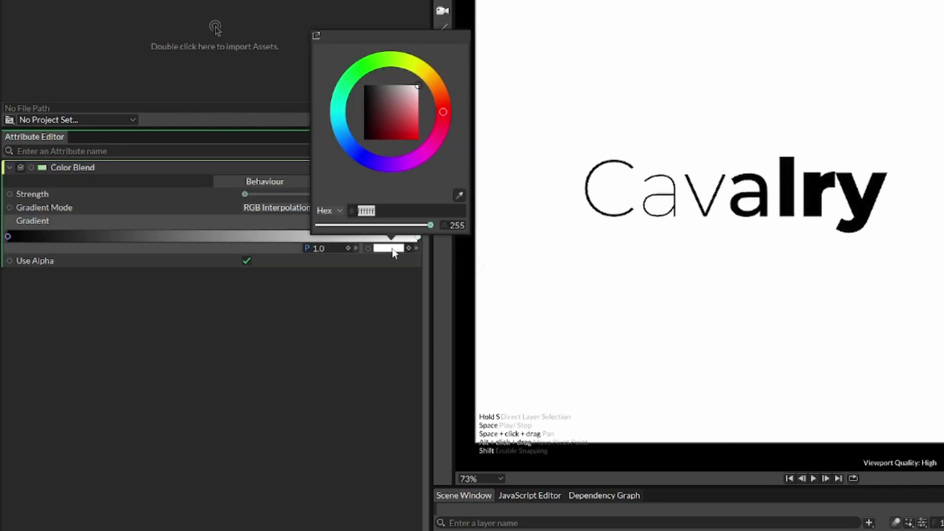
click(412, 161)
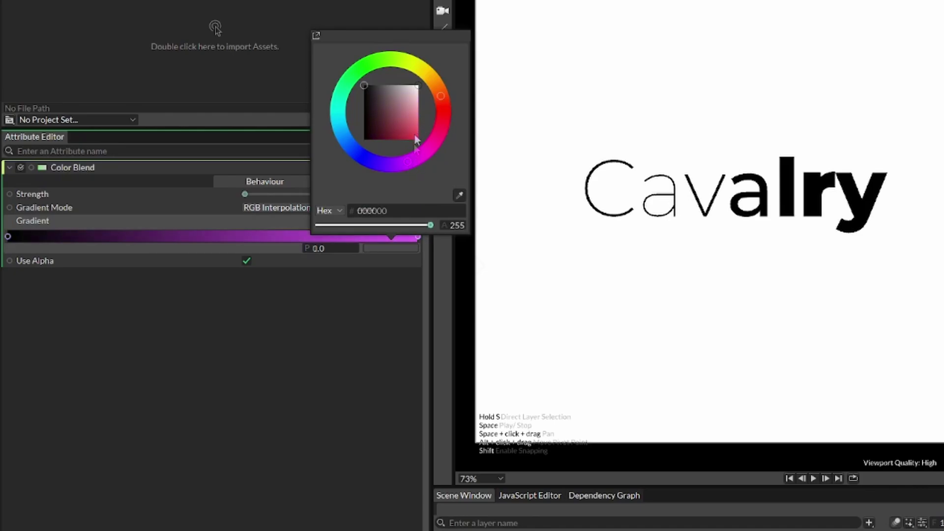
click(420, 143)
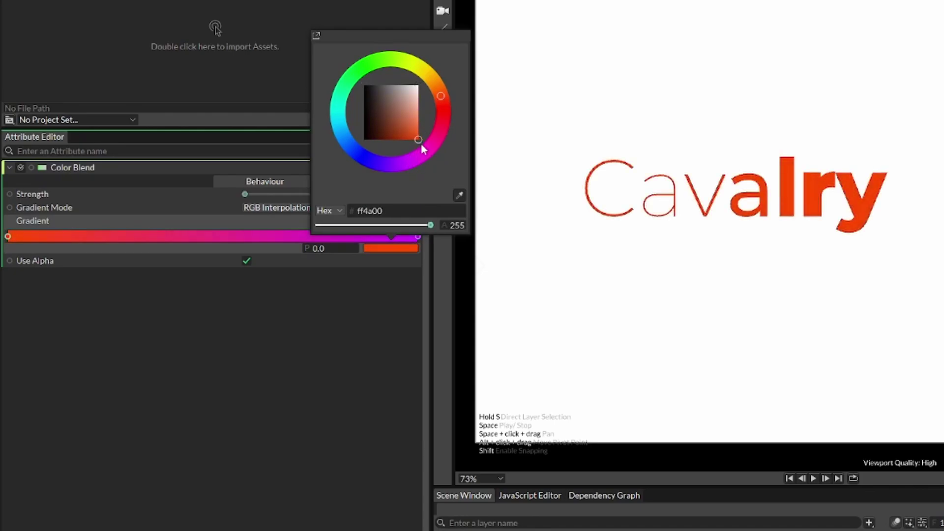
click(353, 277)
drag(245, 194, 386, 194)
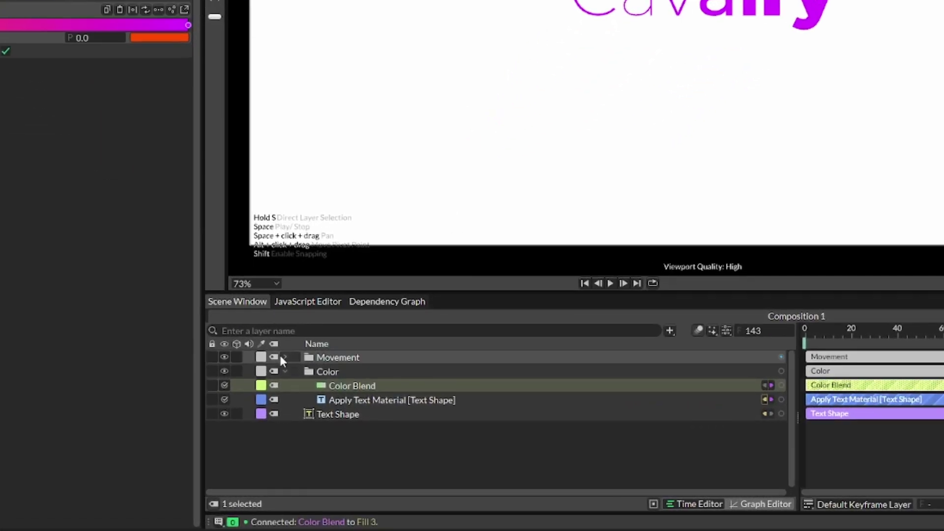
Step: Duplicate the Oscillator into the Color group and rename the copy Oscillator Color
click(311, 417)
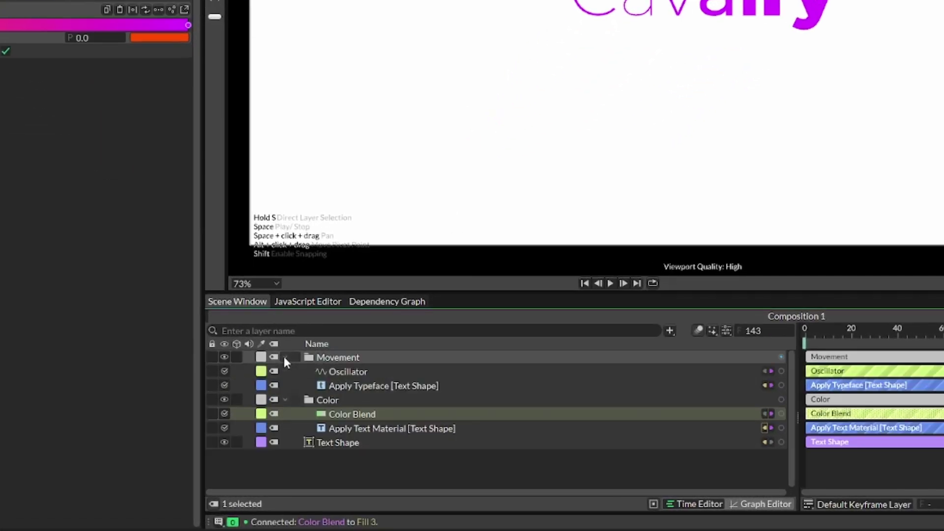
click(333, 373)
key(ctrl+d)
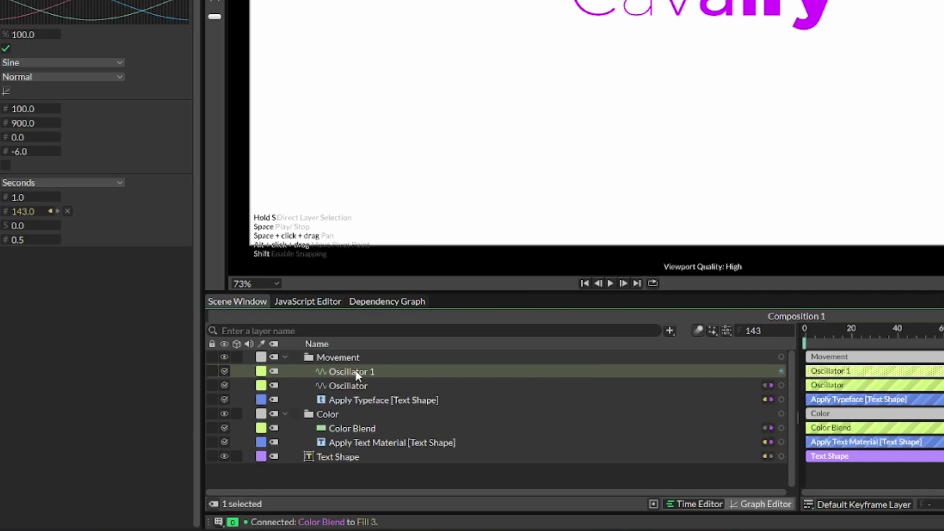
drag(356, 374, 352, 412)
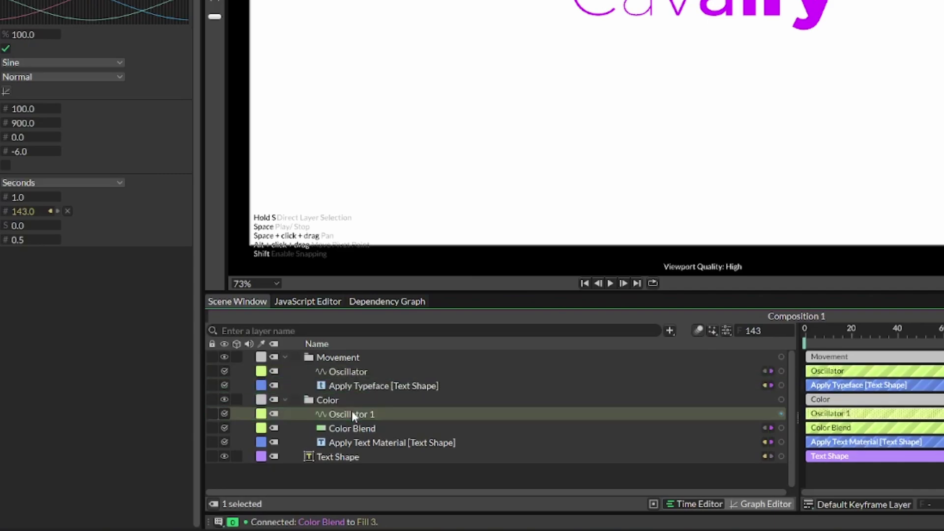
click(288, 355)
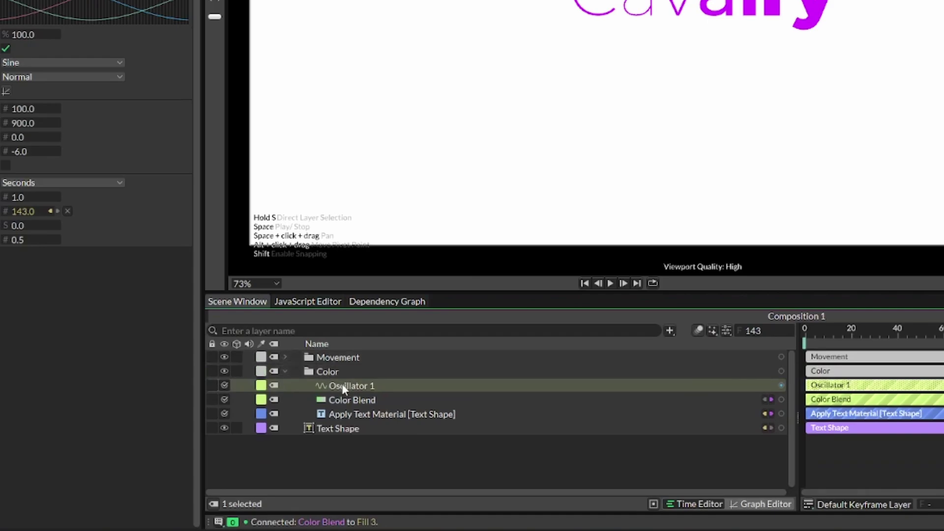
double_click(374, 384)
key(End)
key(Return)
click(377, 399)
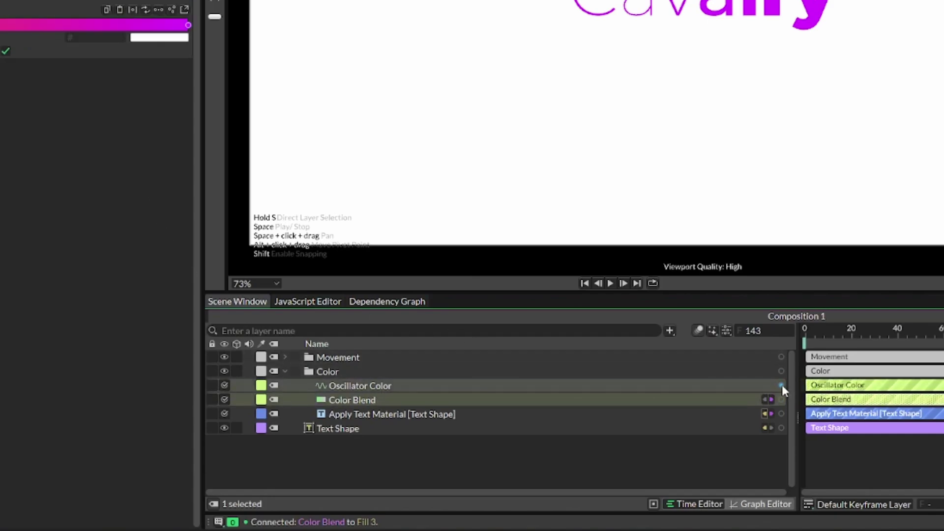
Step: Link Oscillator Color's output to the Color Blend's Strength attribute
drag(782, 384, 100, 36)
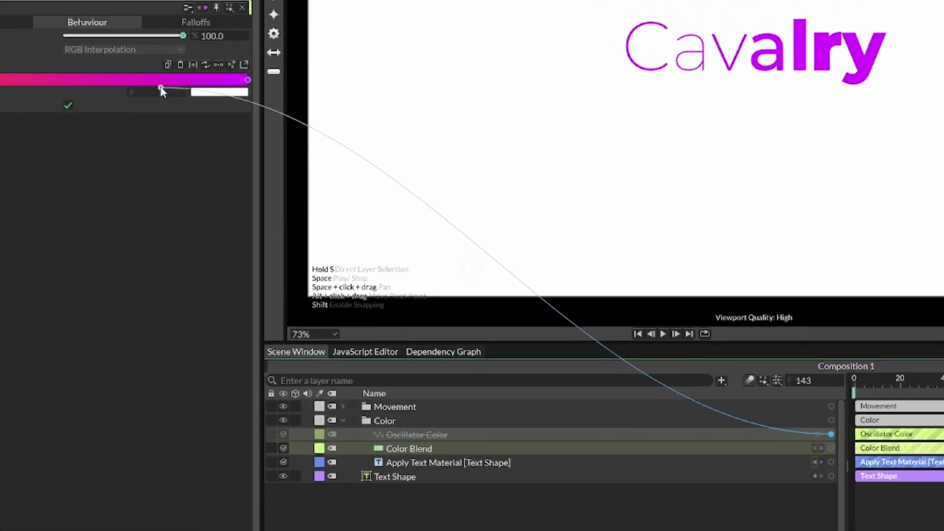
drag(162, 91, 76, 33)
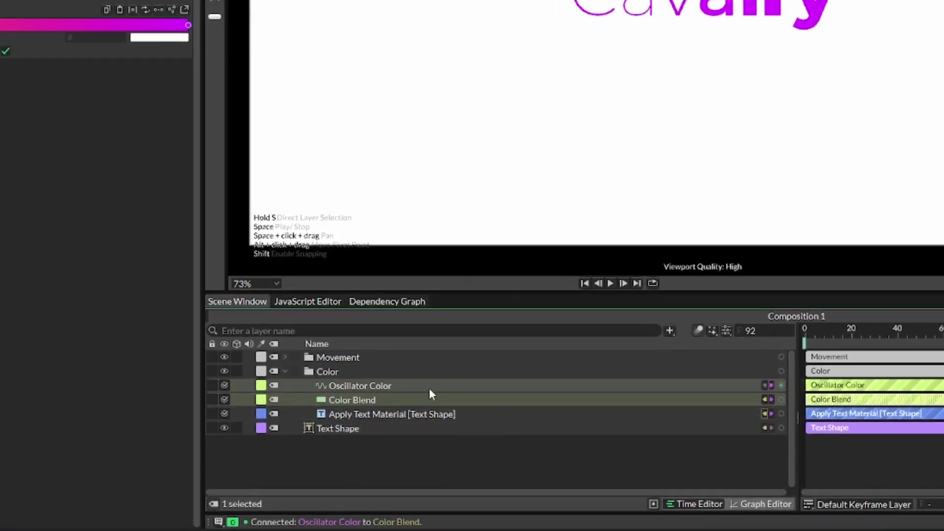
click(392, 434)
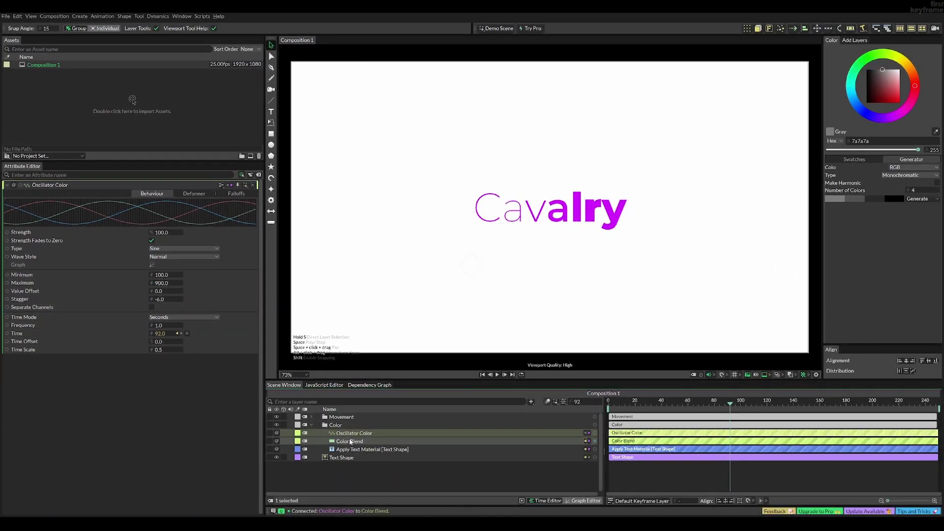
click(351, 442)
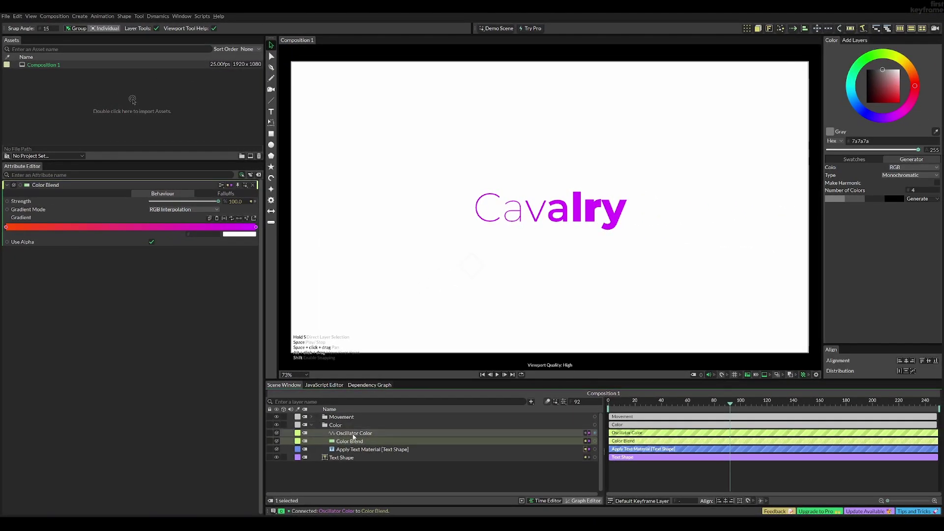
Step: Set Oscillator Color's Minimum to 1 and Maximum to 100 (was 900)
click(353, 433)
click(161, 274)
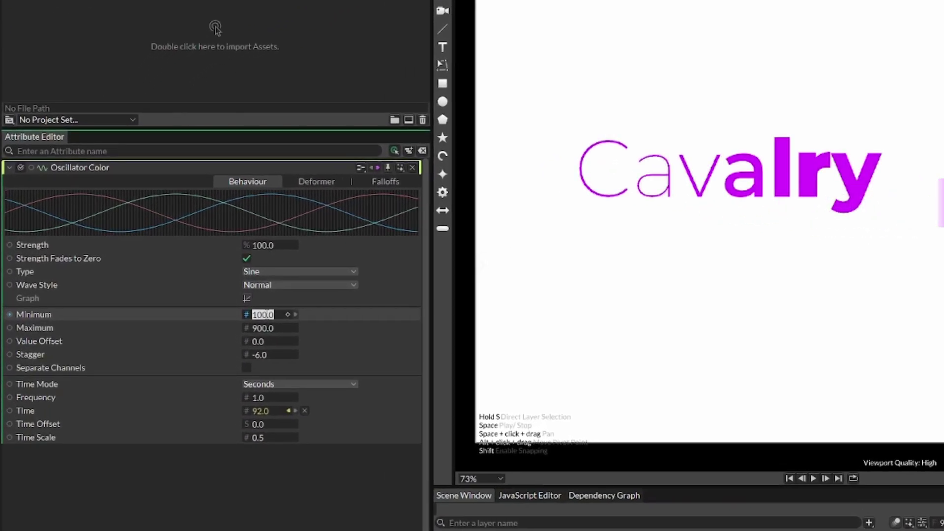
text(1)
key(Return)
click(274, 327)
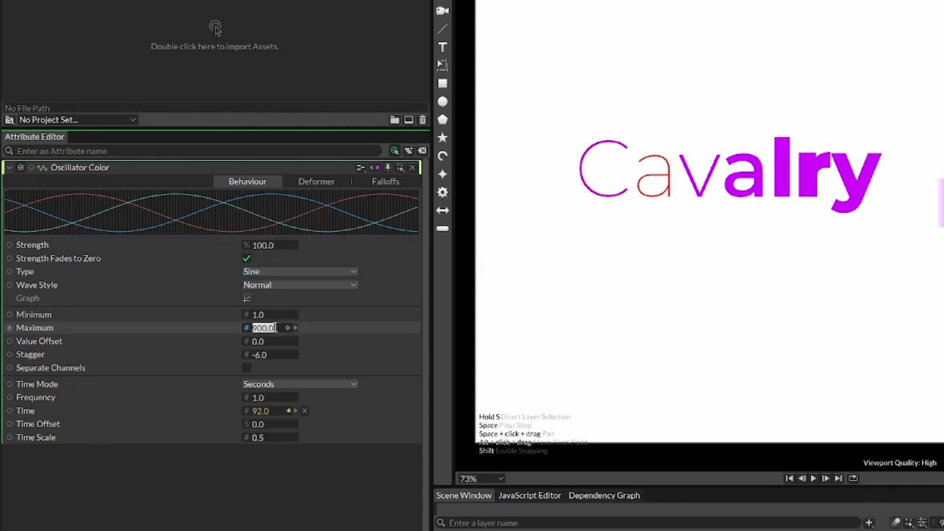
text(100)
key(Return)
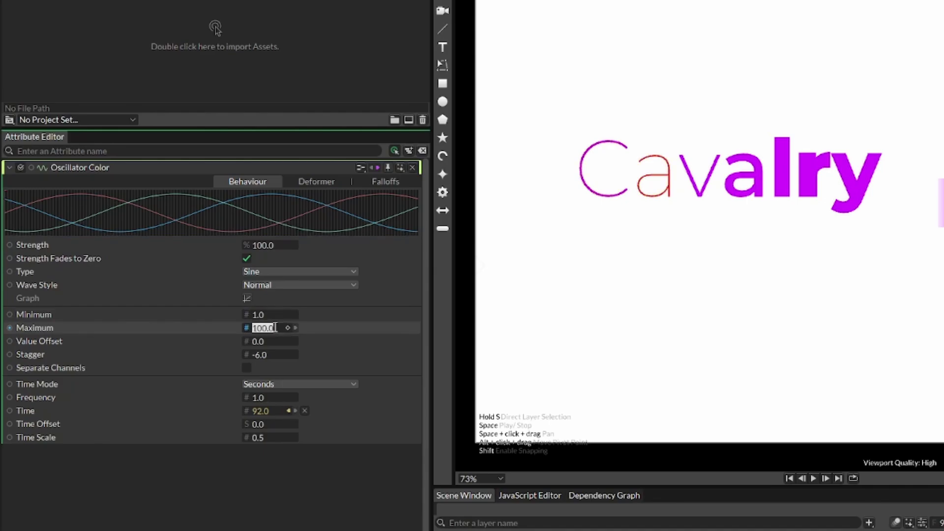